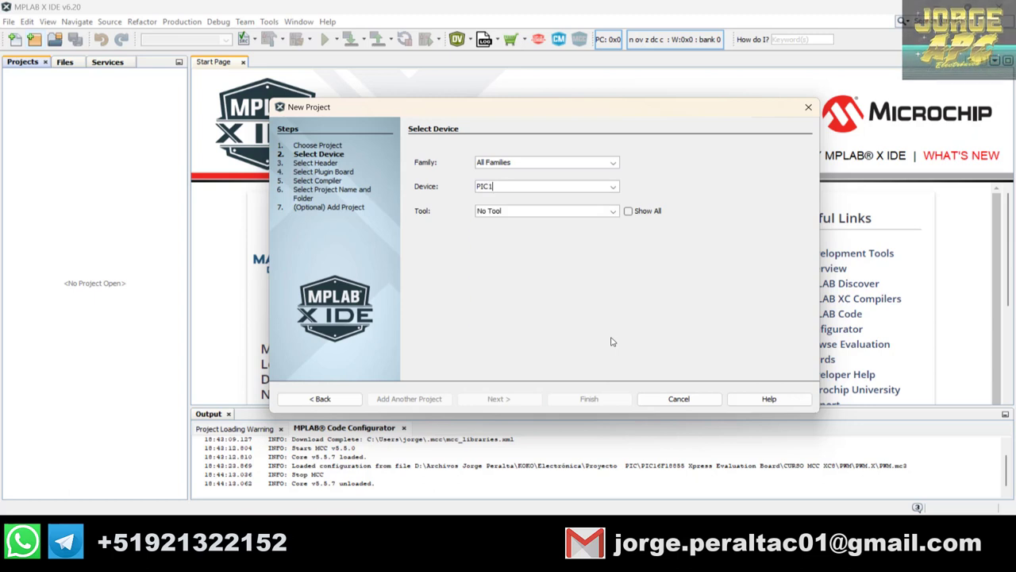
- Choose the PIC16F18855 device with no tool and the XC8 (v2.46) compiler for the new project
{"action": "type", "text": "55"}
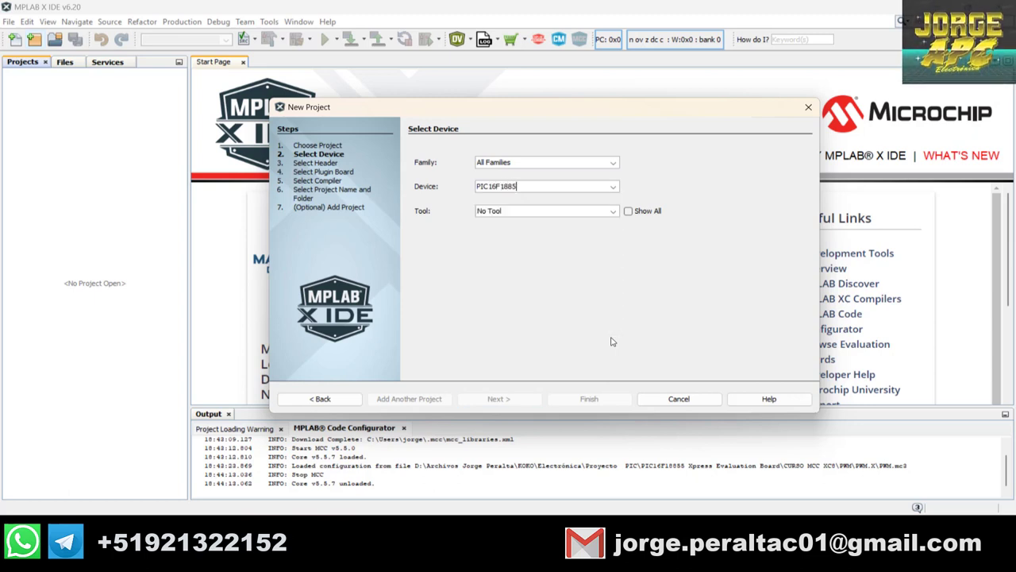
{"action": "left_click", "coordinate": [532, 209]}
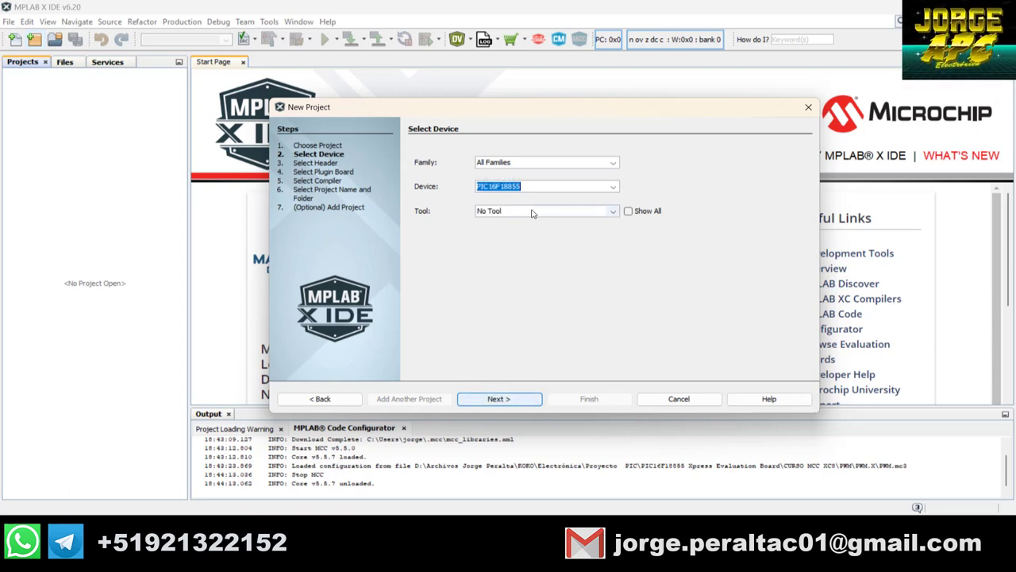
{"action": "left_click", "coordinate": [510, 404]}
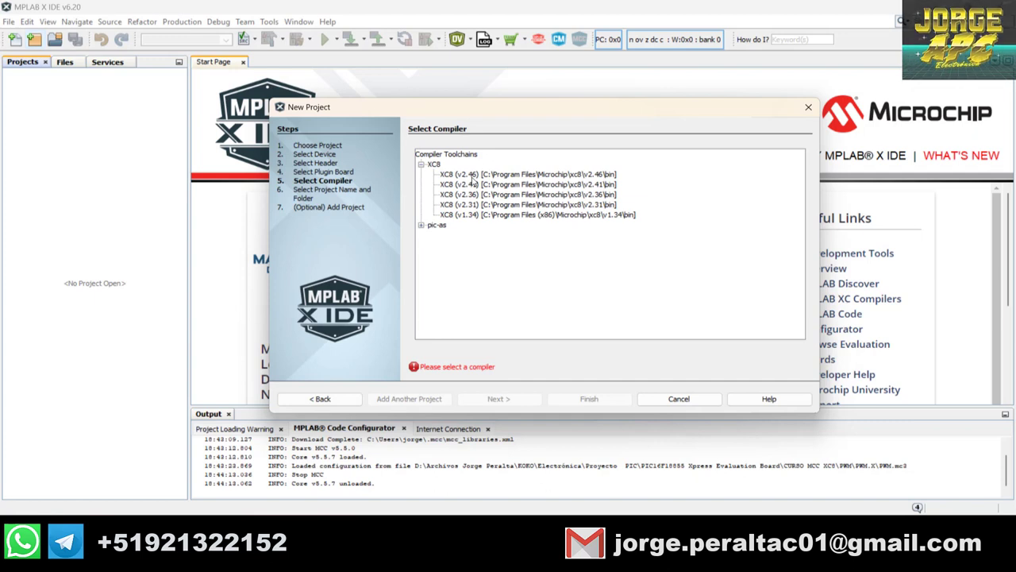
{"action": "left_click", "coordinate": [463, 175]}
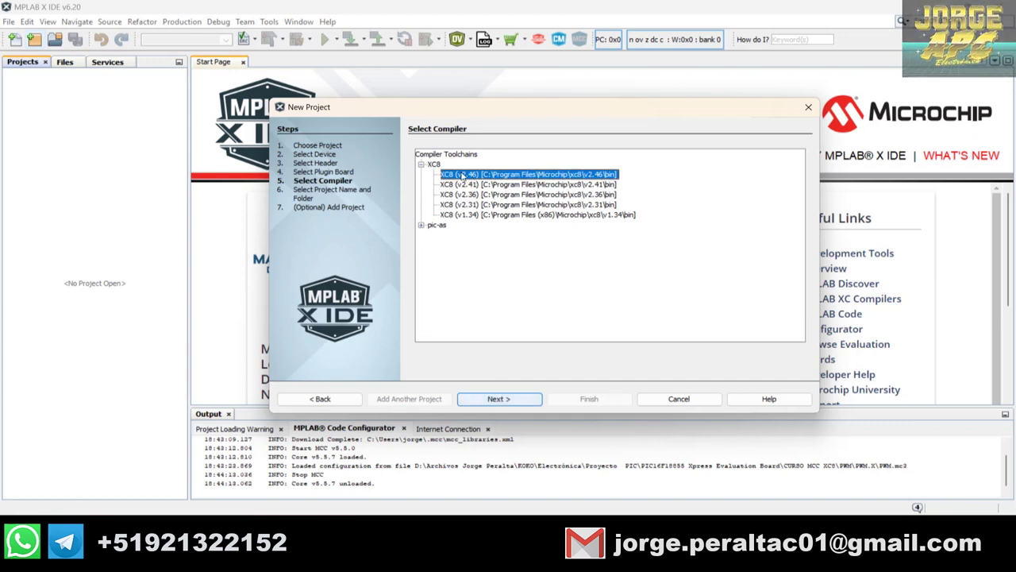
{"action": "left_click", "coordinate": [496, 401]}
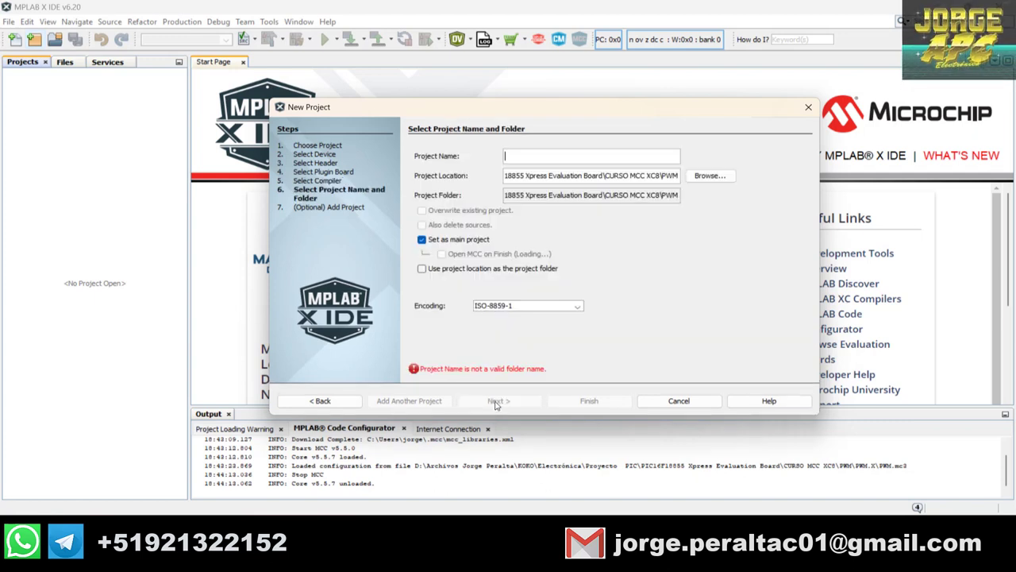
- Create a folder named PWM_ADC_LED inside CURSO MCC XC8 and set it as the project location
{"action": "left_click", "coordinate": [701, 176]}
{"action": "left_click", "coordinate": [749, 155]}
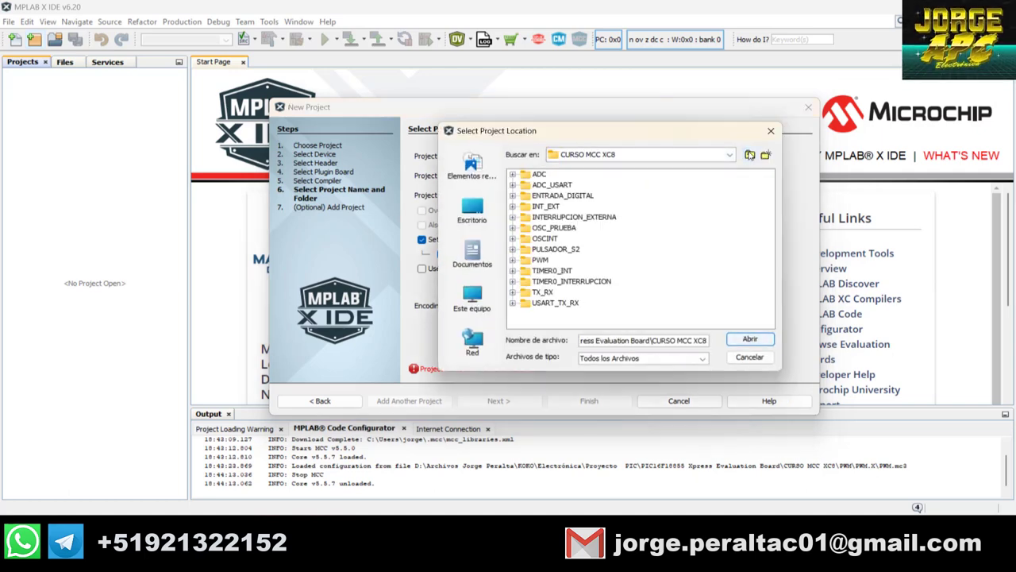
{"action": "left_click", "coordinate": [766, 156]}
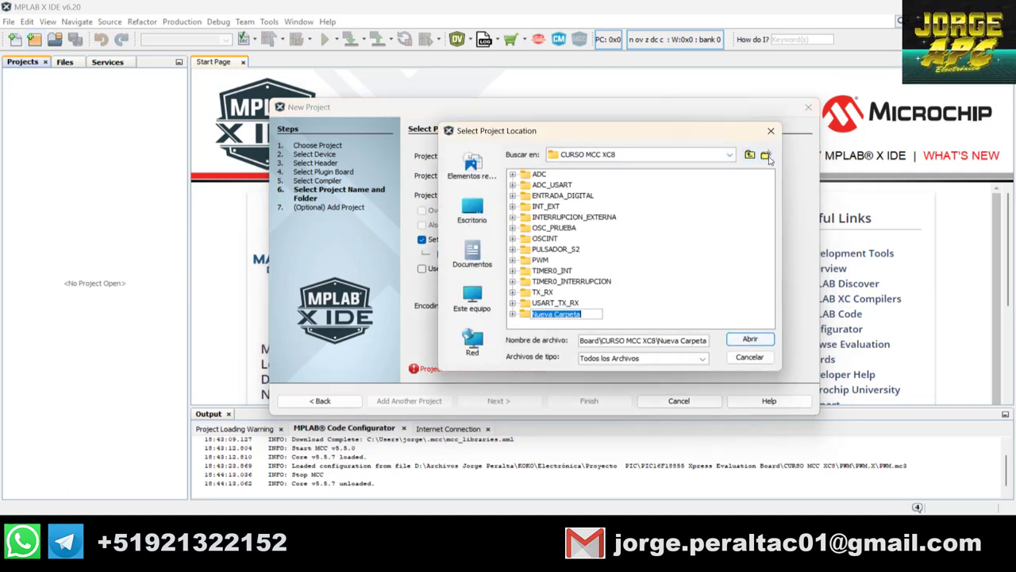
{"action": "type", "text": "PWM"}
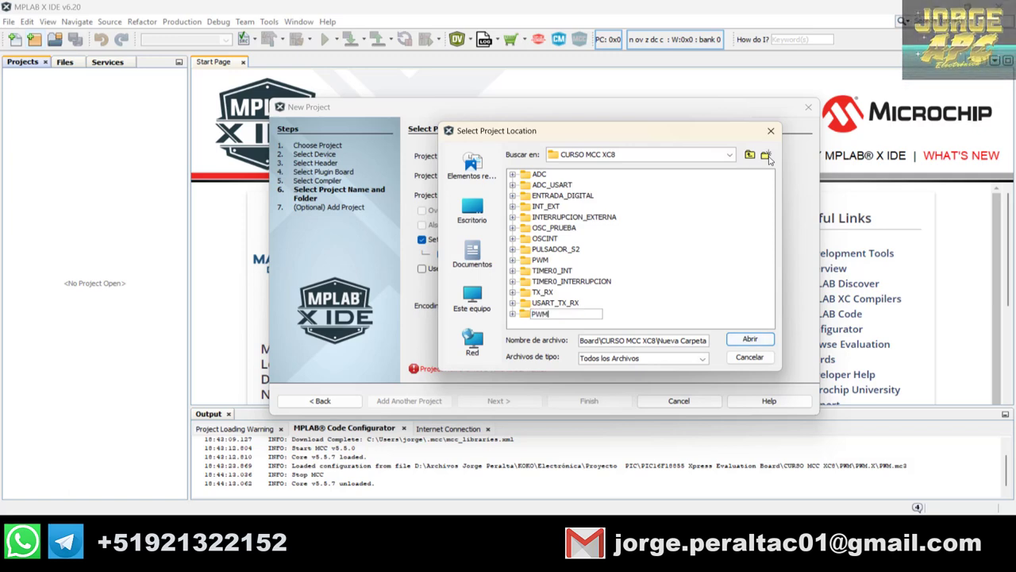
{"action": "type", "text": "_ADC_LED"}
{"action": "key", "text": "Return"}
{"action": "key", "text": "Return"}
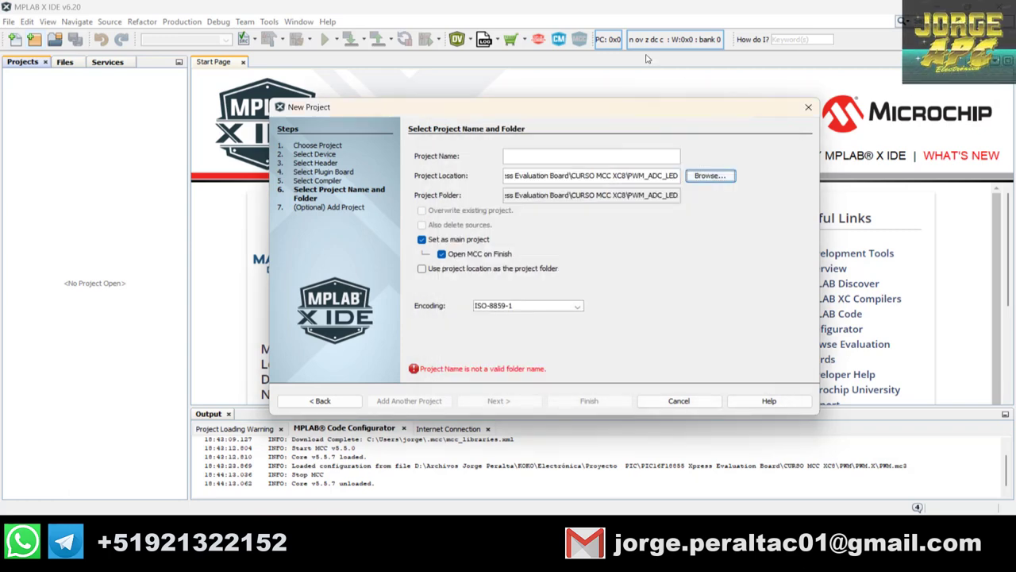
- Name the project PWM_ADC_LED and create it, with MCC set to open on finish
{"action": "left_click", "coordinate": [584, 157]}
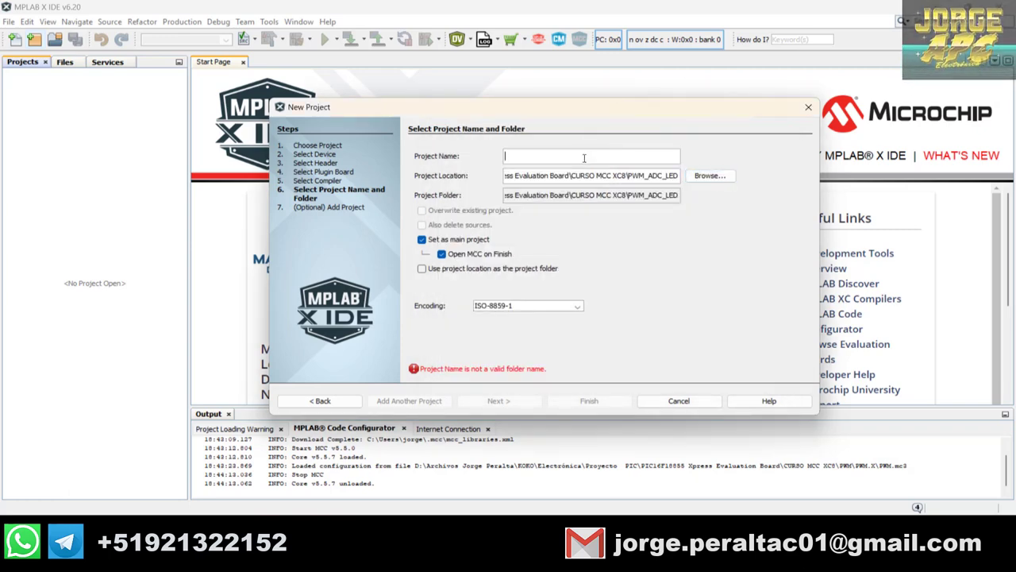
{"action": "type", "text": "P"}
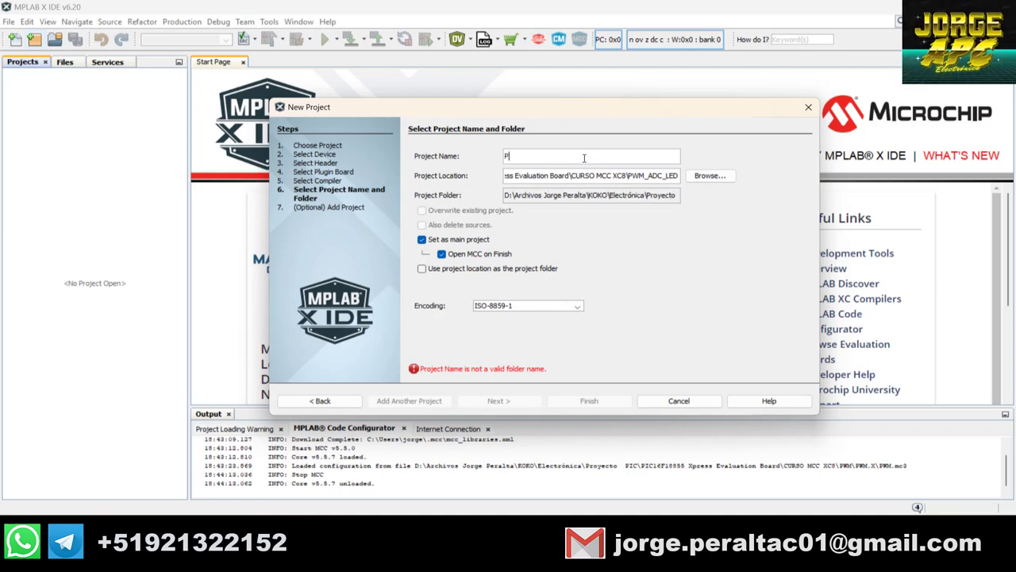
{"action": "type", "text": "WM_AD"}
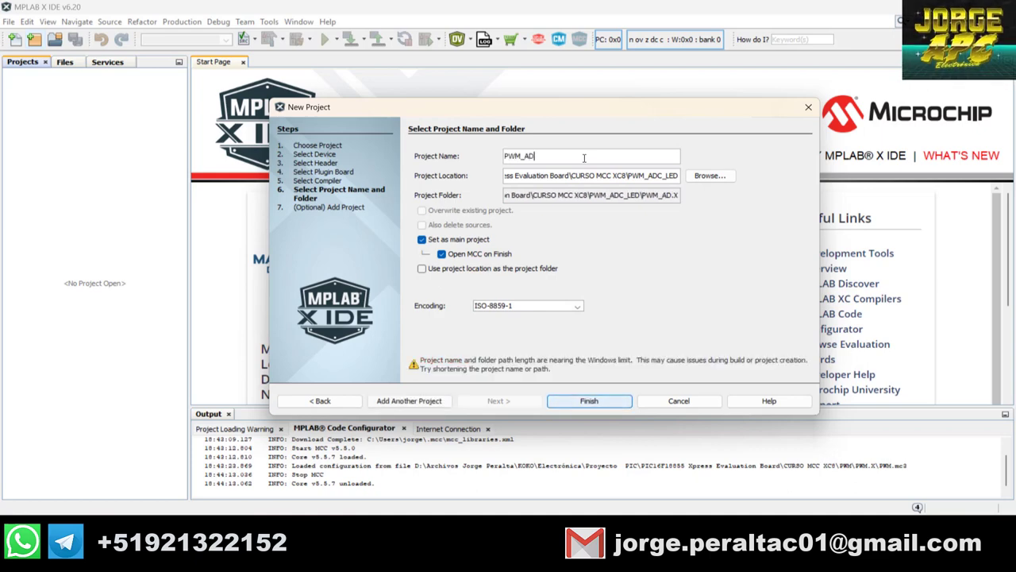
{"action": "type", "text": "C_LED"}
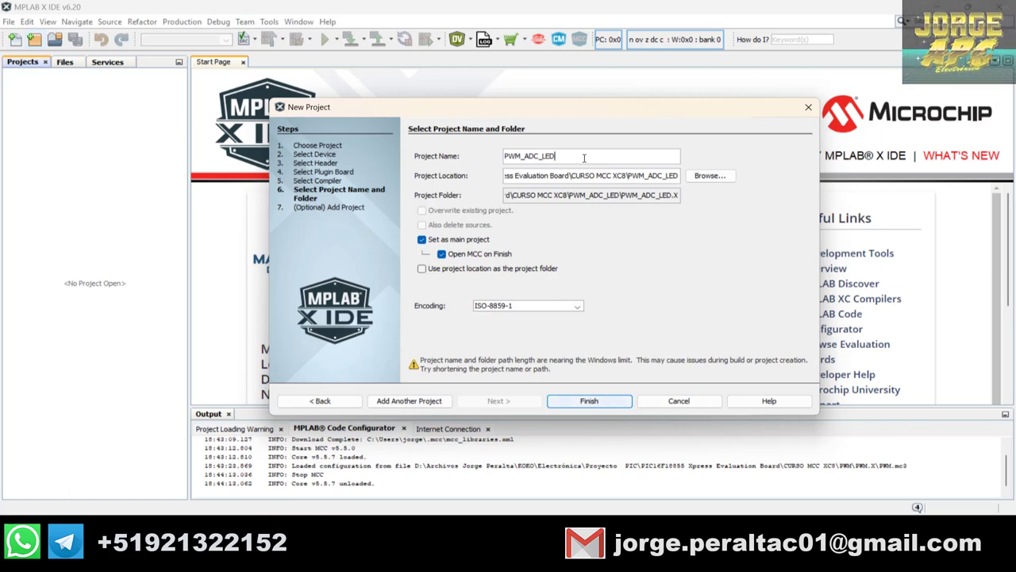
{"action": "left_click", "coordinate": [584, 407]}
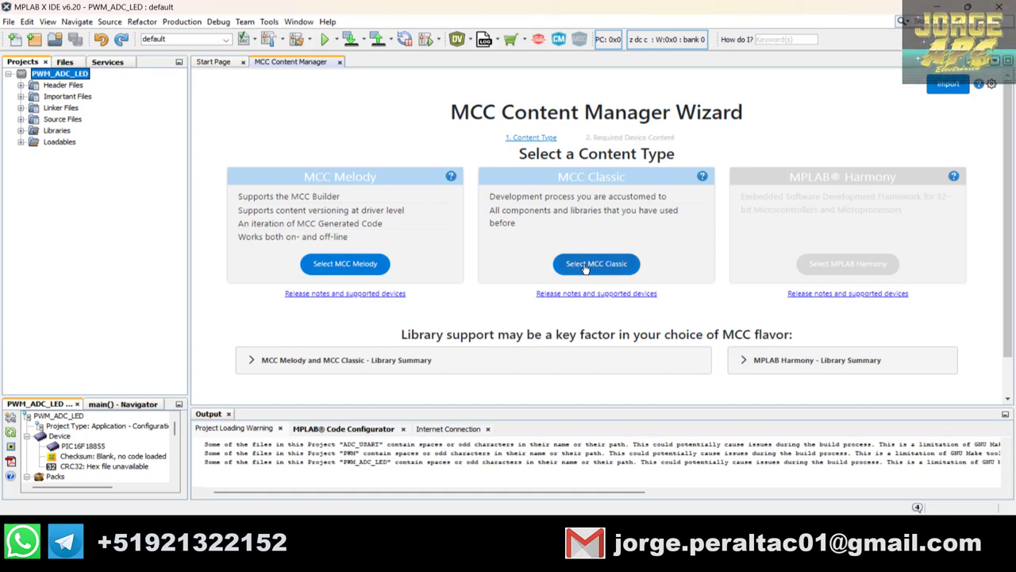
- Complete the content wizard with MCC Classic and set the pin manager's package to UQFN28
{"action": "left_click", "coordinate": [585, 267]}
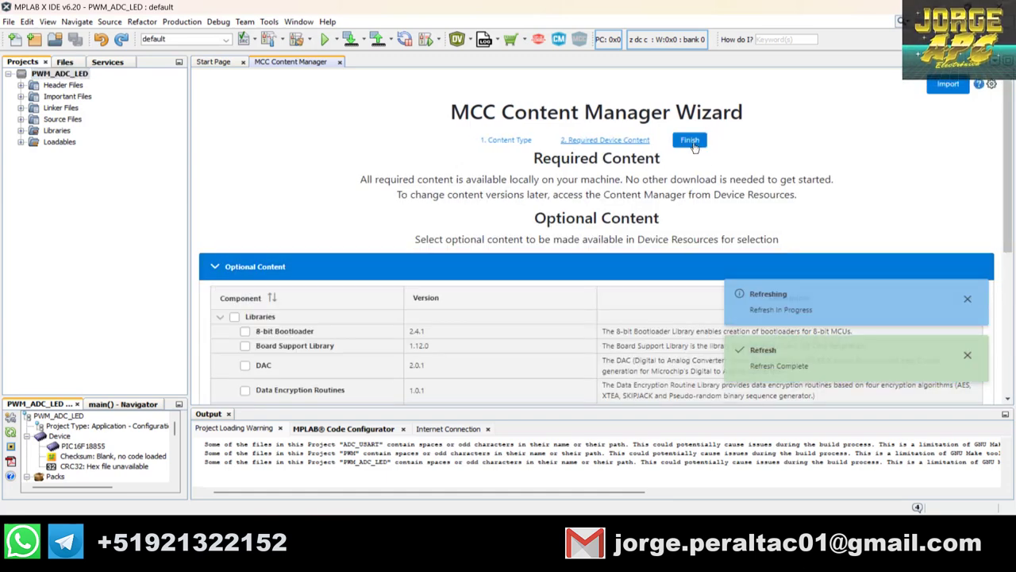
{"action": "left_click", "coordinate": [691, 142]}
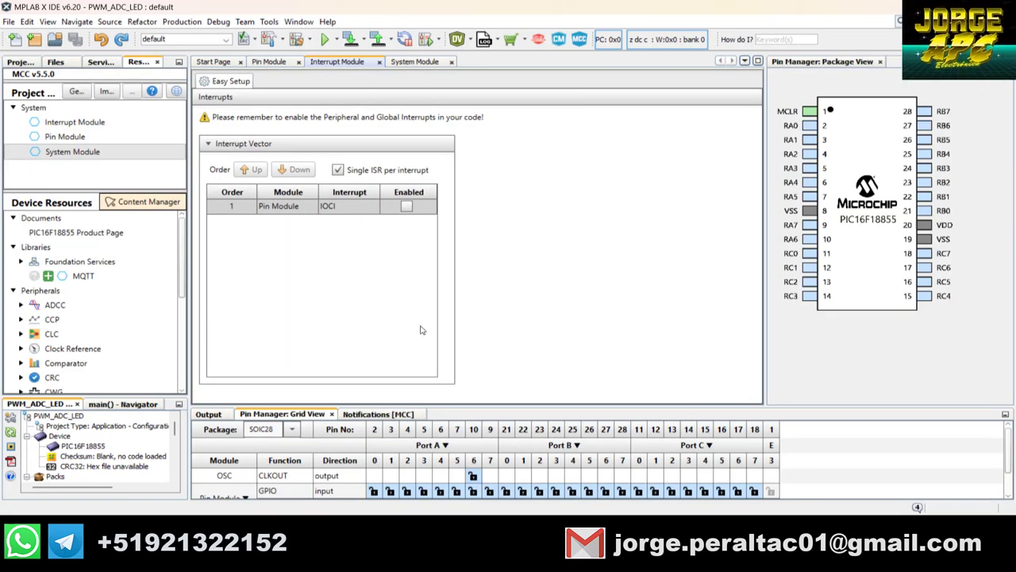
{"action": "left_click_drag", "start_coordinate": [449, 405], "coordinate": [484, 322]}
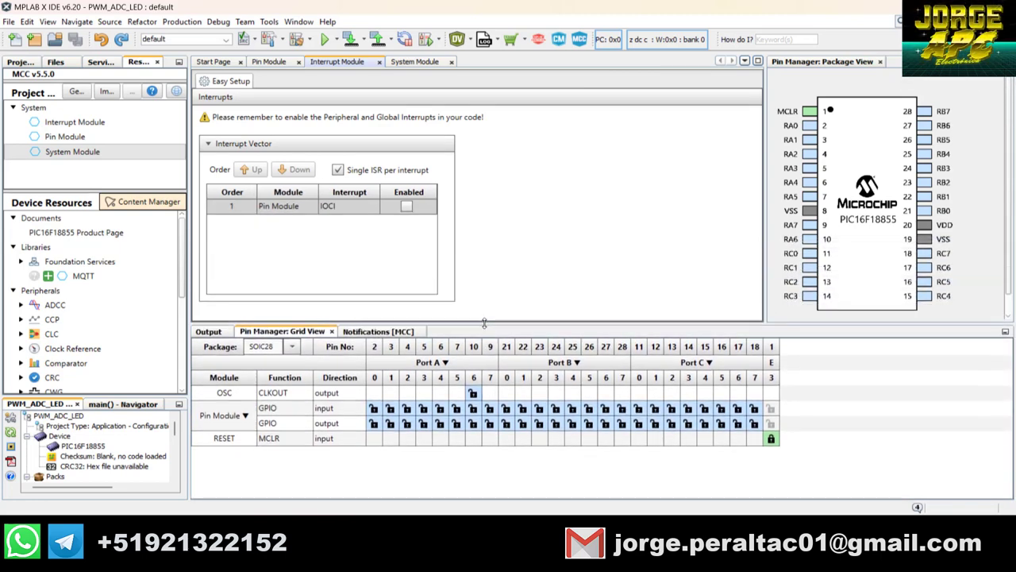
{"action": "left_click", "coordinate": [292, 348]}
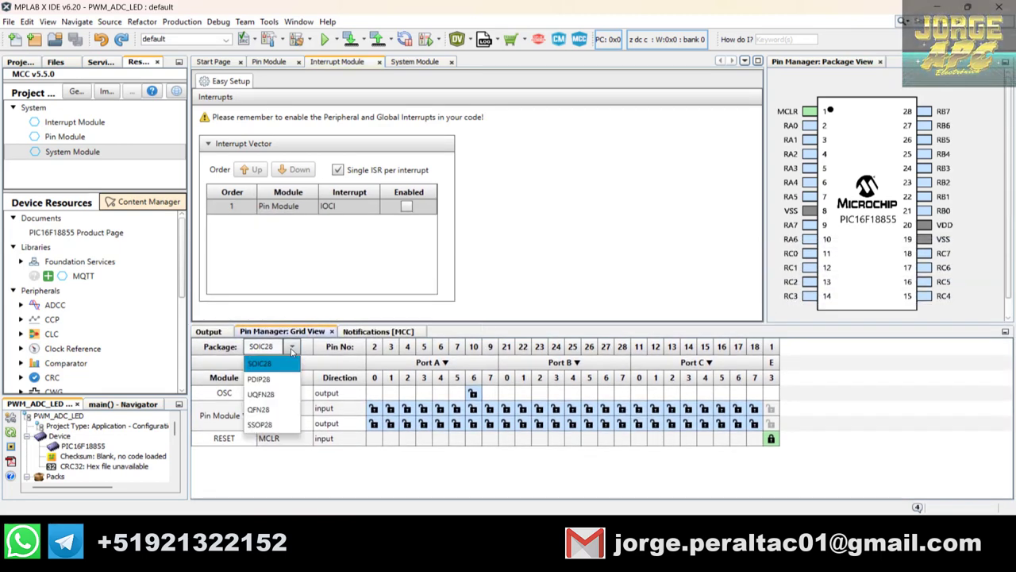
{"action": "left_click", "coordinate": [271, 397]}
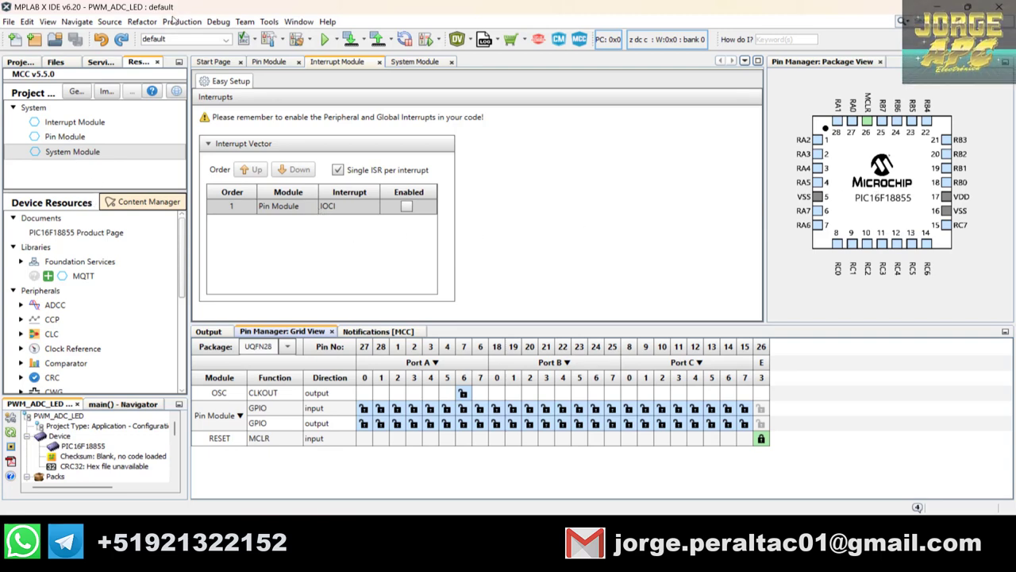
- Configure the System Module with the HFINTOSC oscillator, a 16 MHz HF internal clock and a clock divider of 1
{"action": "left_click", "coordinate": [94, 153]}
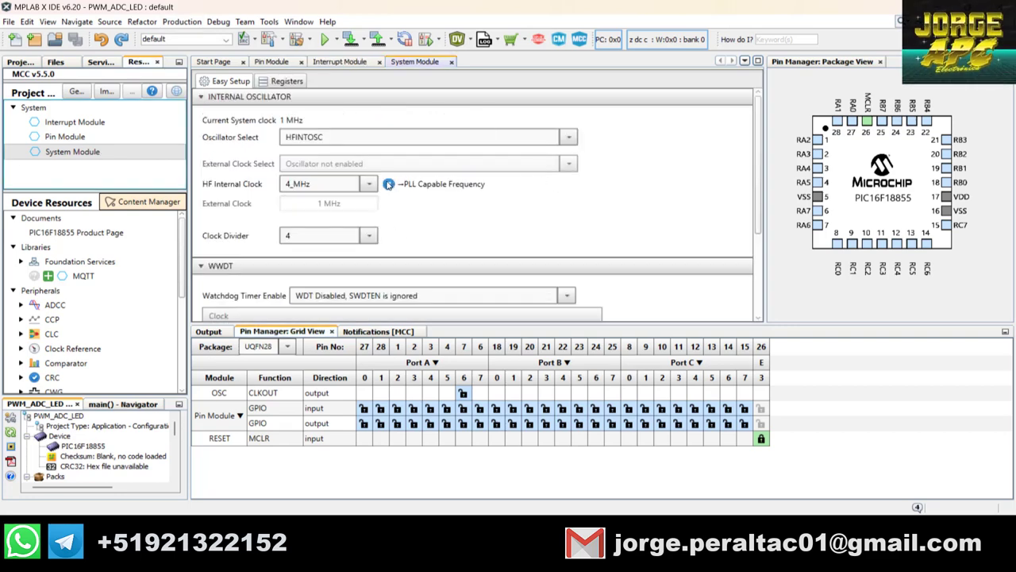
{"action": "left_click", "coordinate": [569, 139]}
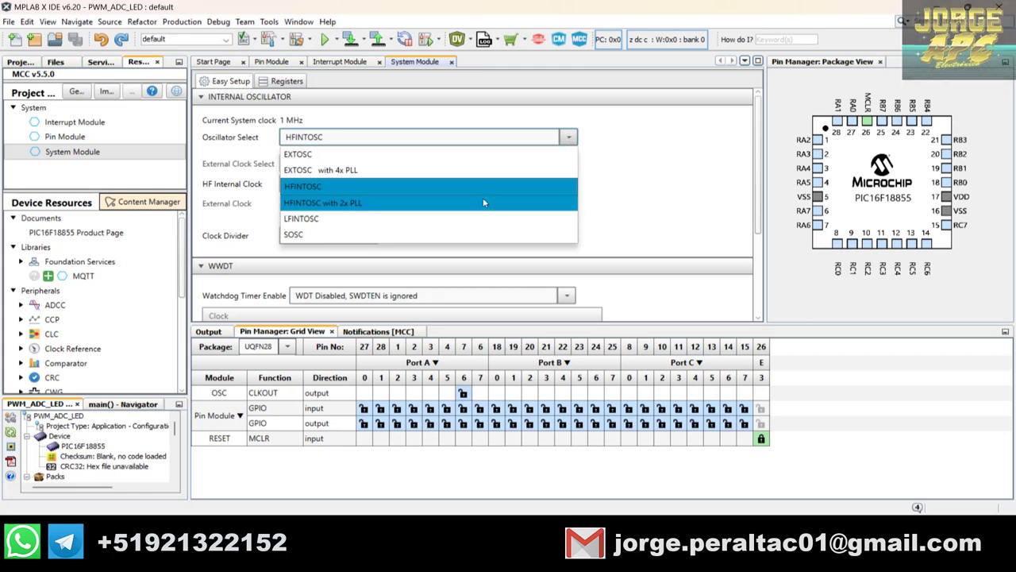
{"action": "left_click", "coordinate": [395, 189]}
{"action": "left_click", "coordinate": [369, 187]}
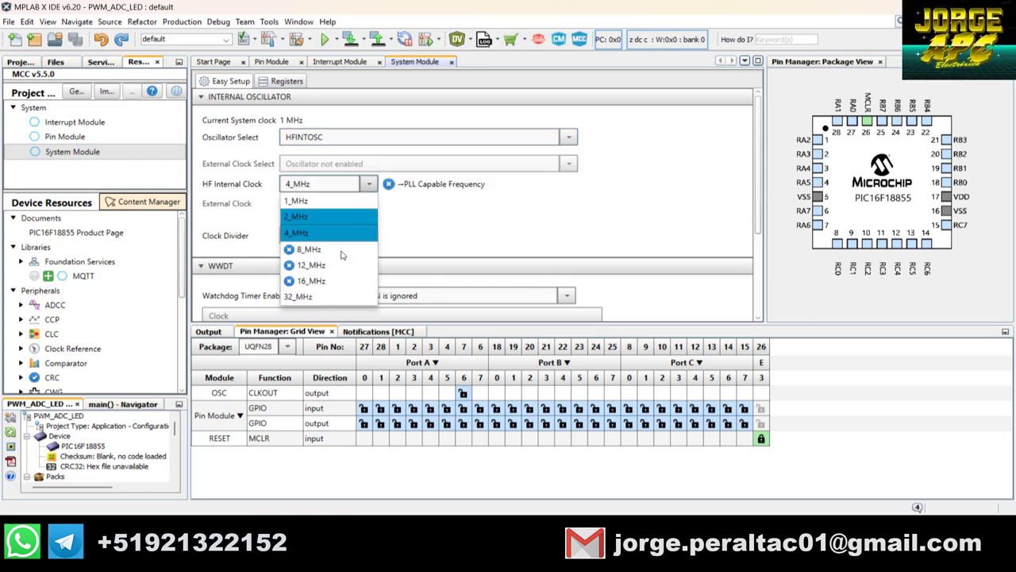
{"action": "left_click", "coordinate": [334, 280]}
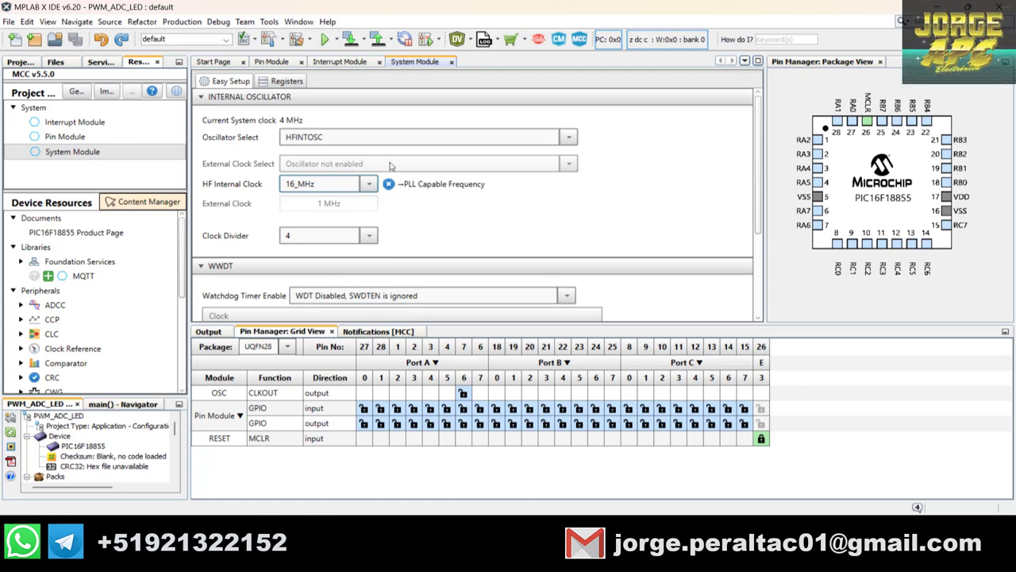
{"action": "left_click", "coordinate": [369, 237]}
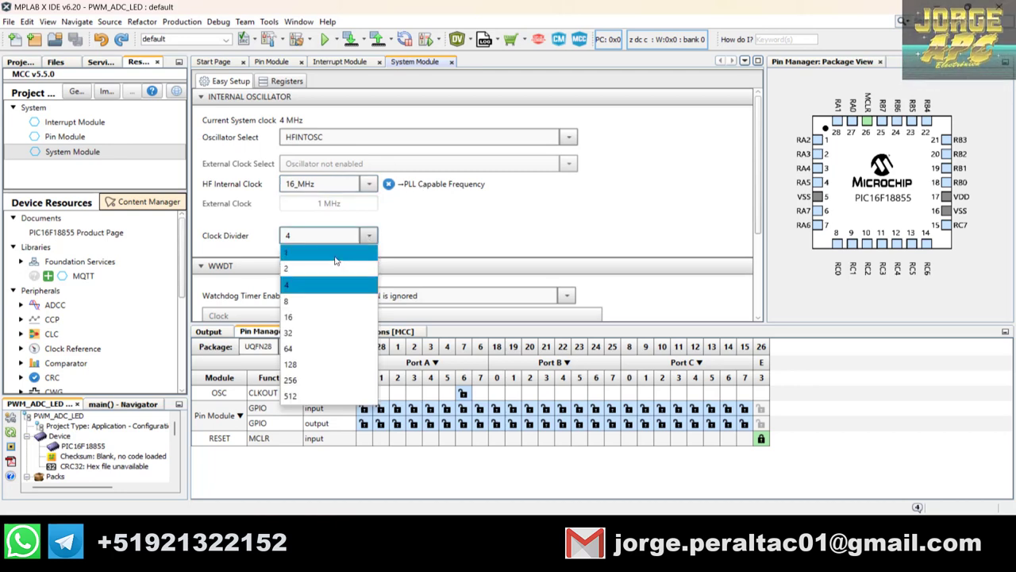
{"action": "left_click", "coordinate": [334, 254]}
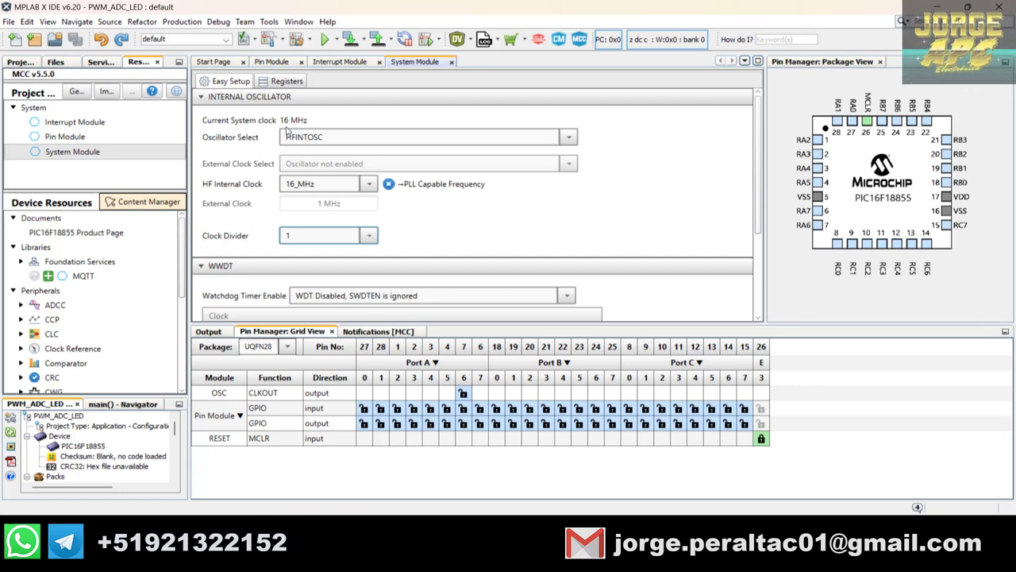
- Add the ADCC peripheral to the project and set its ADC clock to FOSC/32
{"action": "left_click", "coordinate": [21, 305]}
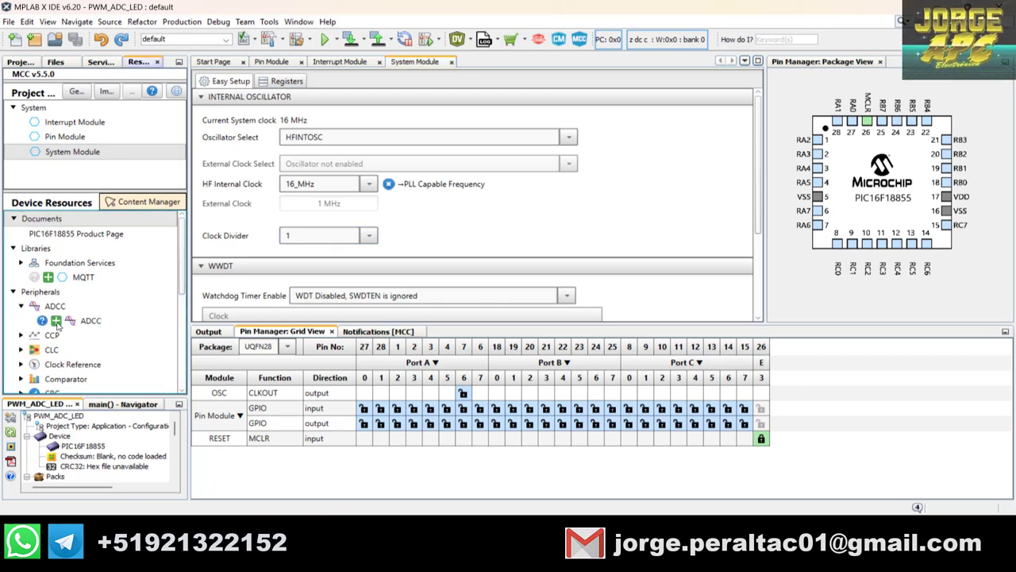
{"action": "left_click", "coordinate": [56, 321]}
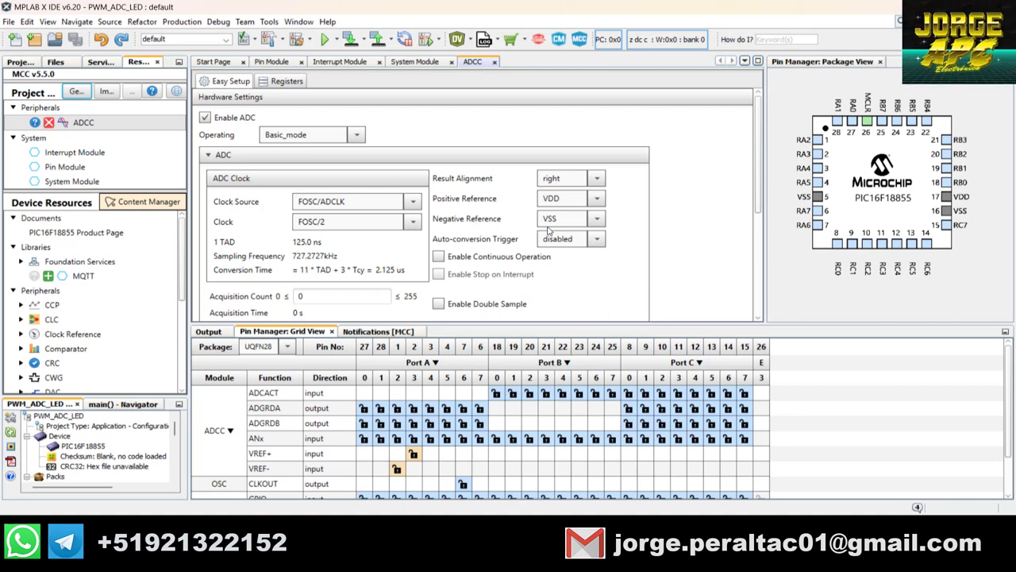
{"action": "scroll", "coordinate": [448, 233], "scroll_direction": "down", "scroll_amount": 2}
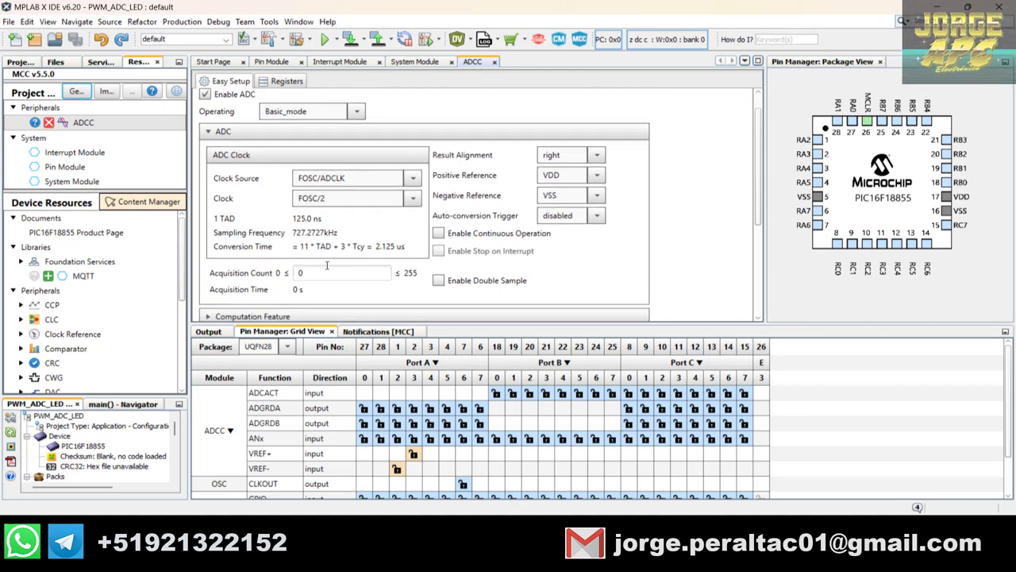
{"action": "left_click", "coordinate": [412, 203]}
{"action": "left_click", "coordinate": [413, 203]}
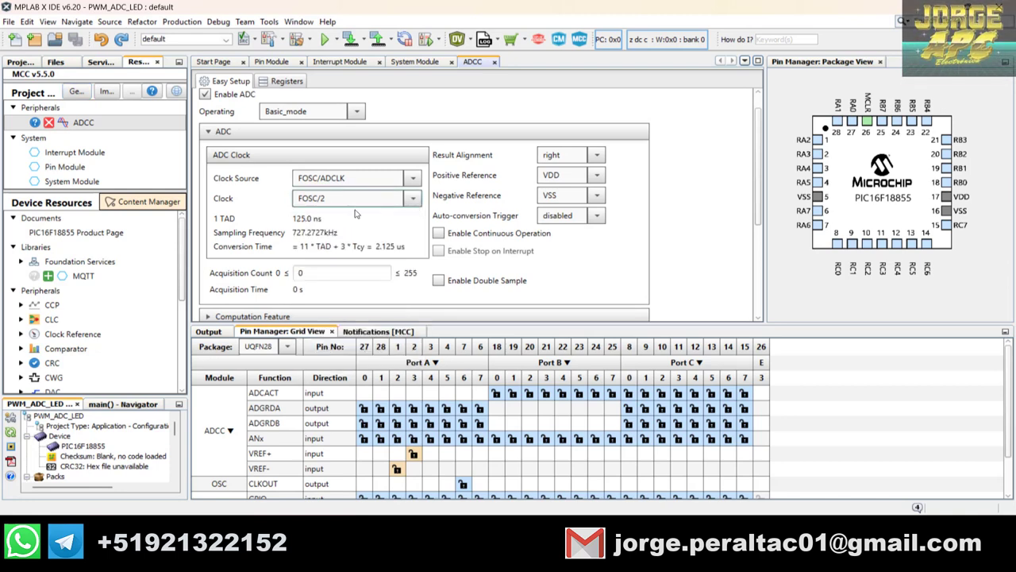
{"action": "left_click", "coordinate": [412, 203]}
{"action": "scroll", "coordinate": [369, 305], "scroll_direction": "down", "scroll_amount": 3}
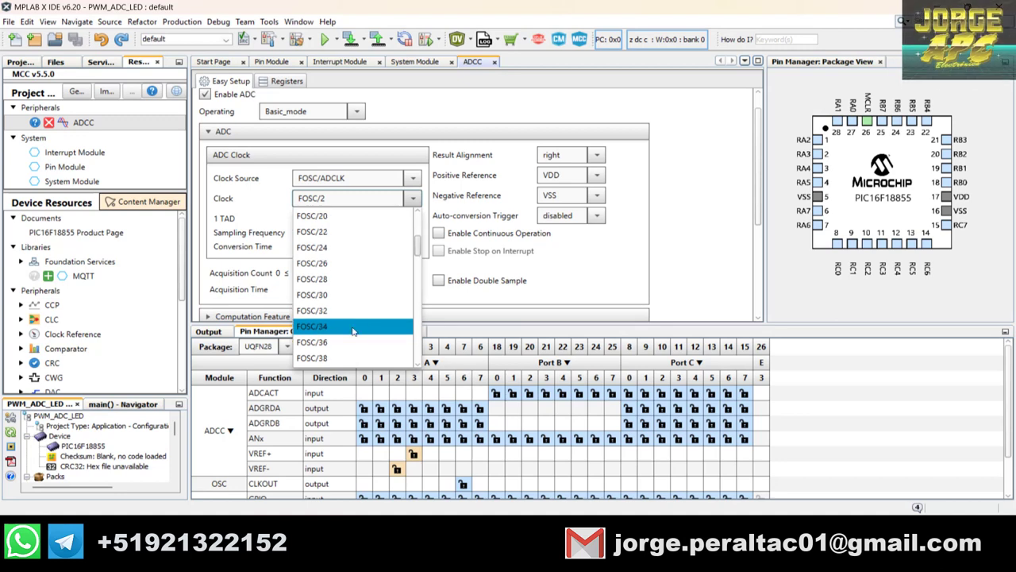
{"action": "left_click", "coordinate": [339, 310]}
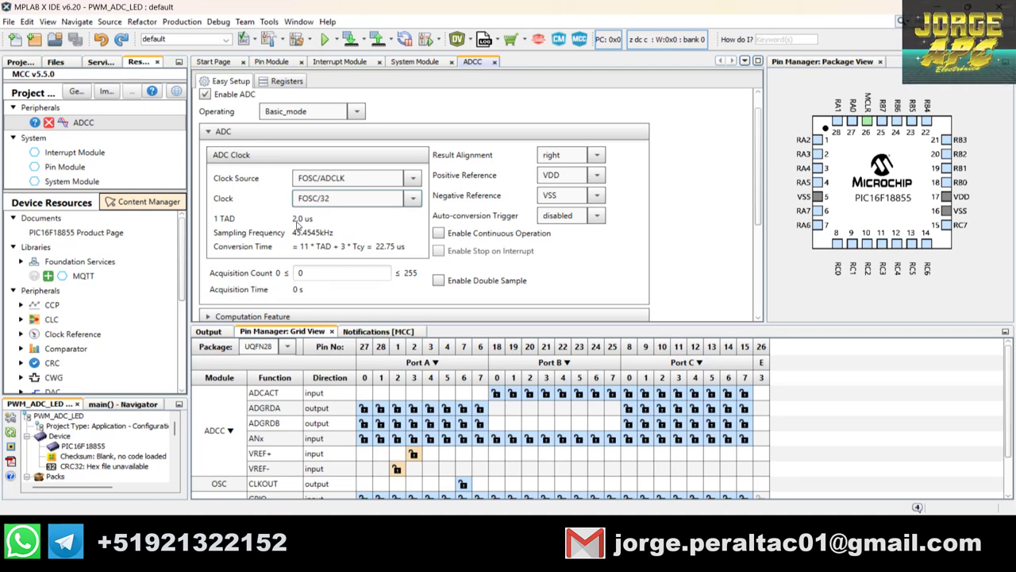
{"action": "mouse_move", "coordinate": [299, 226]}
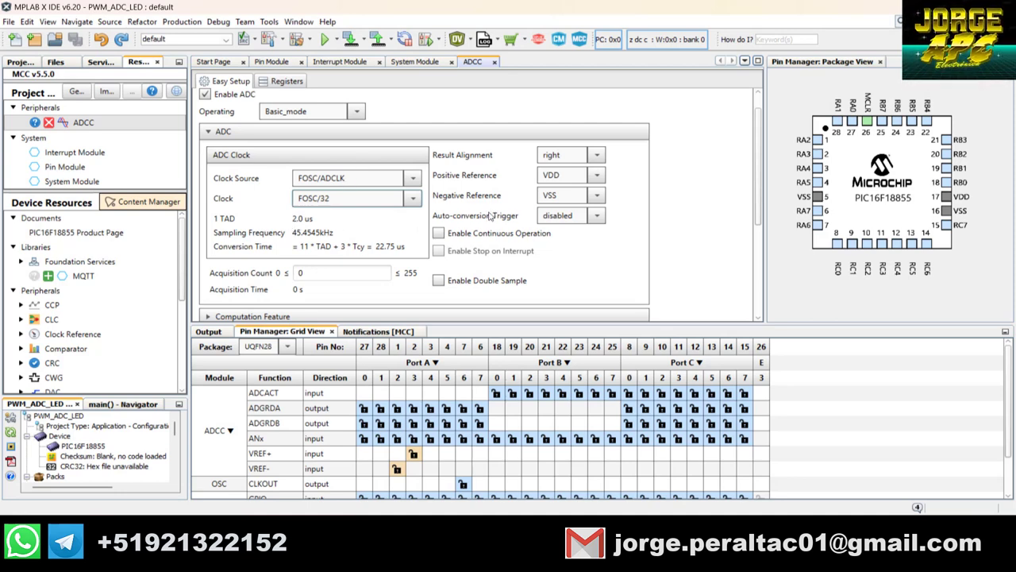
{"action": "scroll", "coordinate": [404, 236], "scroll_direction": "down", "scroll_amount": 1}
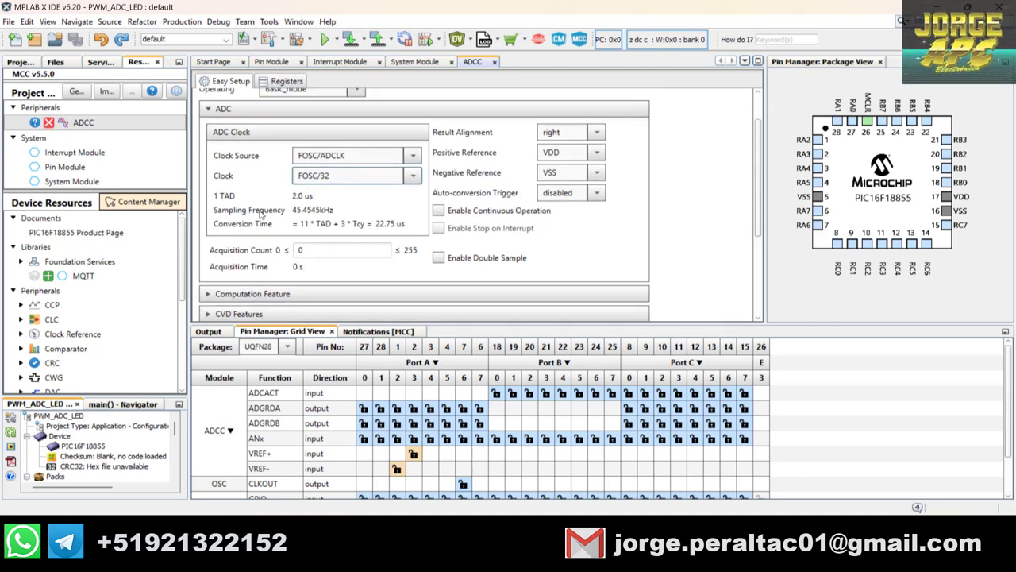
{"action": "scroll", "coordinate": [315, 222], "scroll_direction": "up", "scroll_amount": 2}
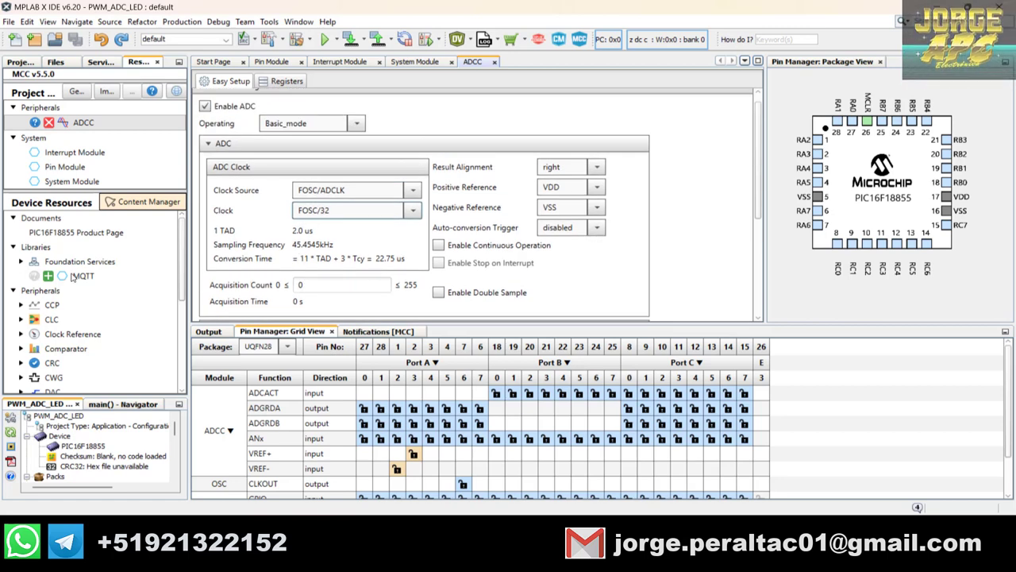
- Add the TMR2 timer peripheral to the project
{"action": "scroll", "coordinate": [85, 292], "scroll_direction": "down", "scroll_amount": 4}
{"action": "scroll", "coordinate": [85, 320], "scroll_direction": "down", "scroll_amount": 2}
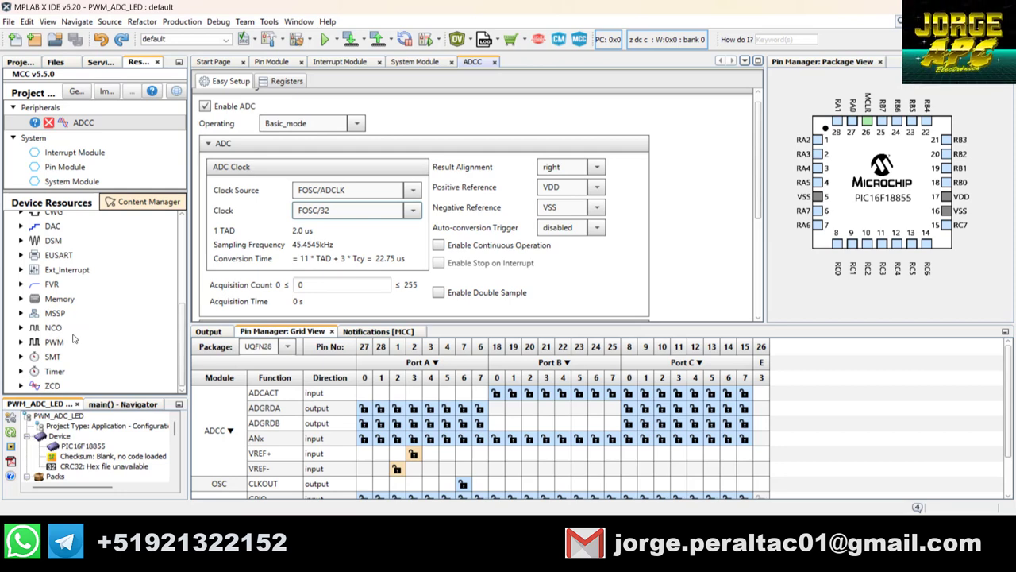
{"action": "left_click", "coordinate": [22, 372]}
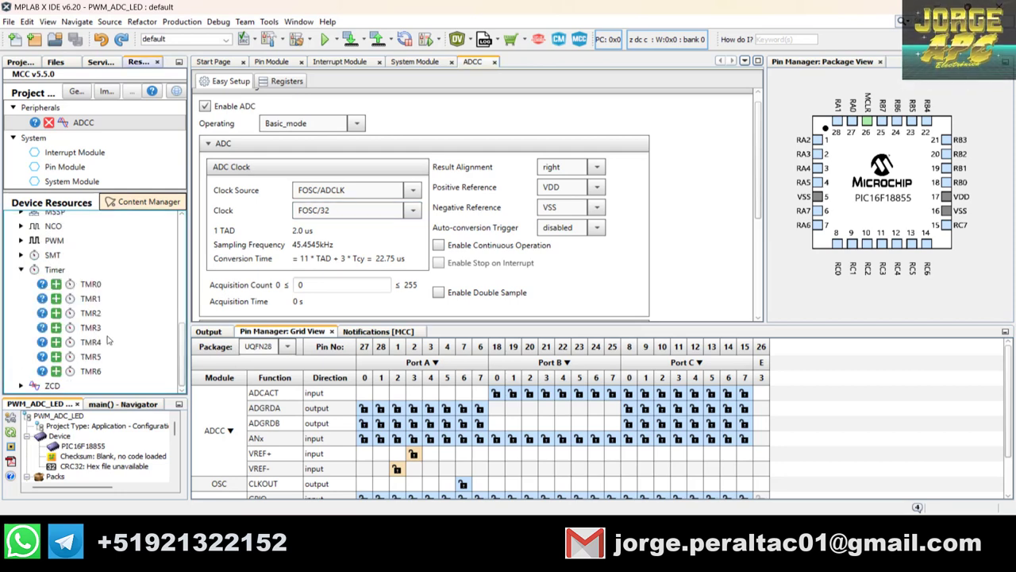
{"action": "left_click", "coordinate": [55, 314]}
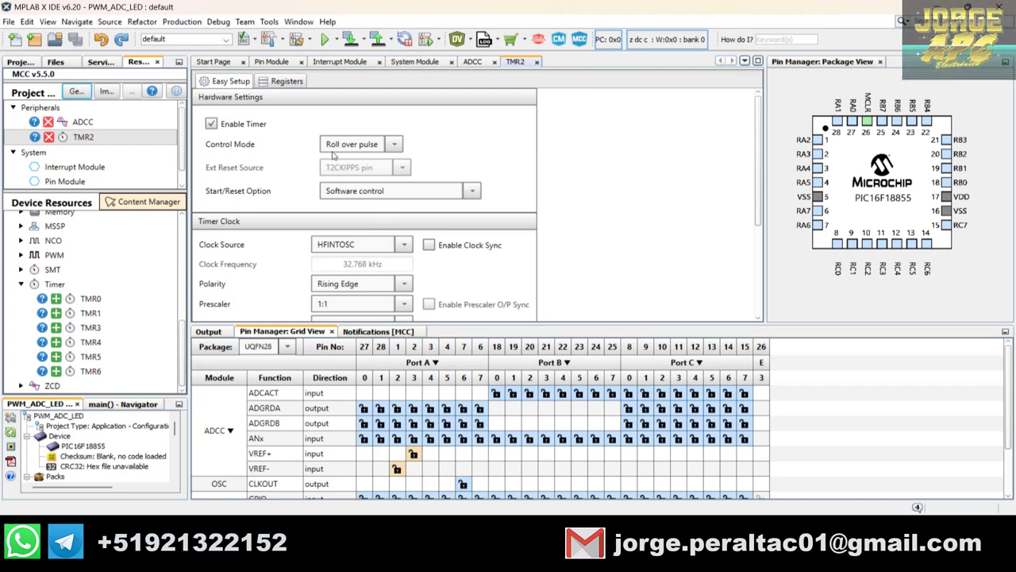
- Set TMR2's clock source to FOSC/4 and its prescaler to 1:16
{"action": "scroll", "coordinate": [428, 221], "scroll_direction": "down", "scroll_amount": 1}
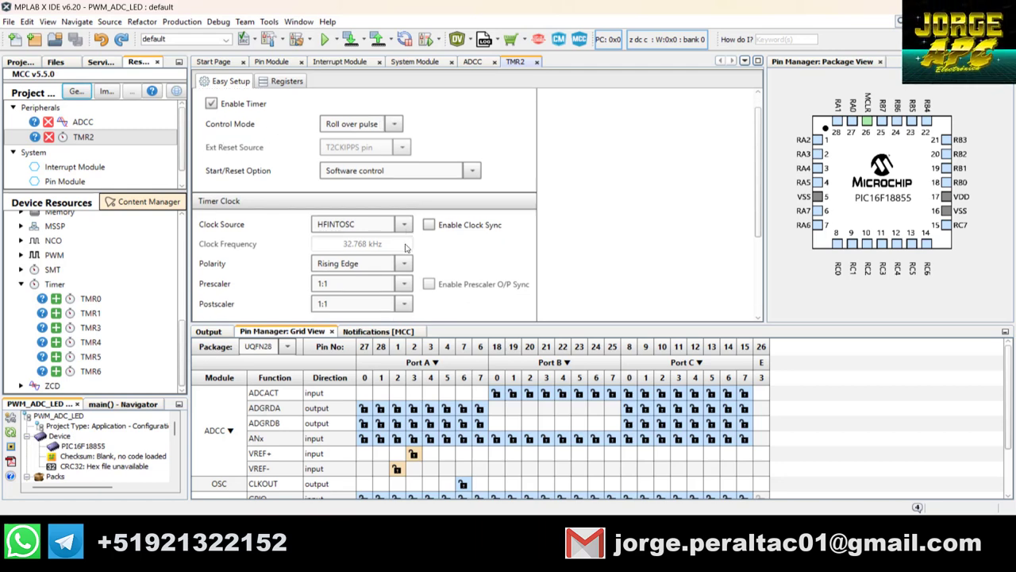
{"action": "scroll", "coordinate": [406, 251], "scroll_direction": "down", "scroll_amount": 1}
{"action": "left_click", "coordinate": [408, 215]}
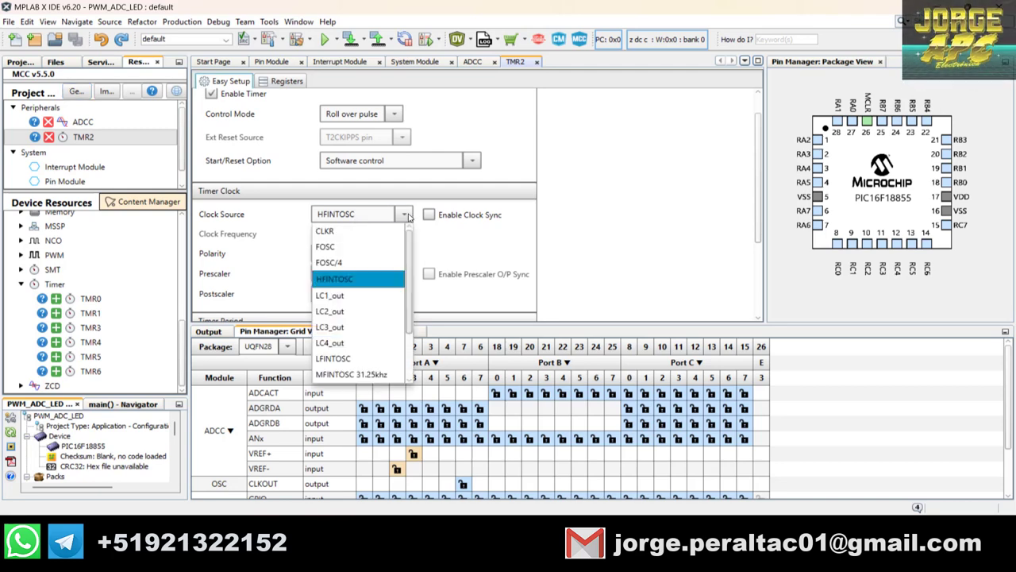
{"action": "left_click", "coordinate": [350, 263]}
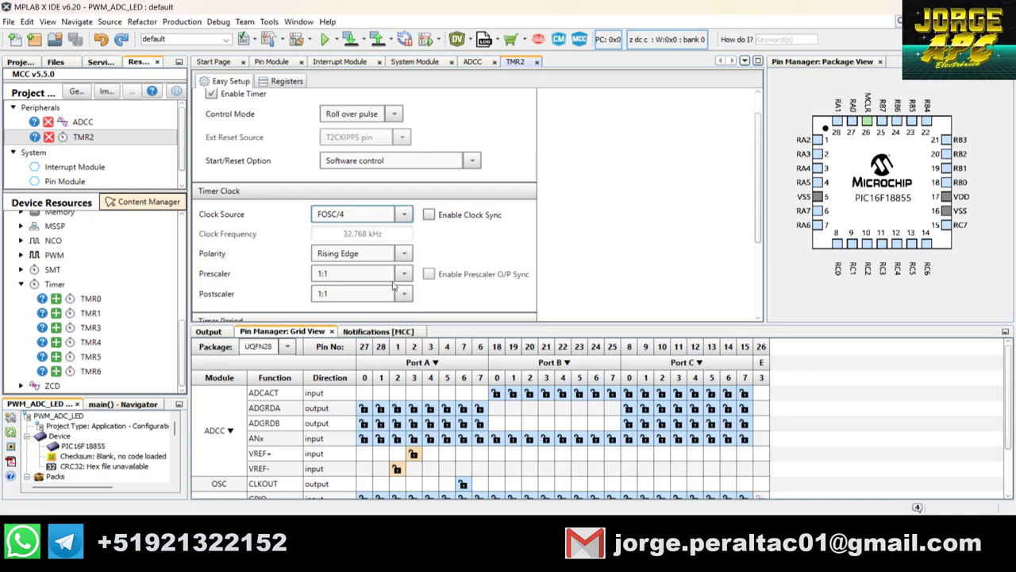
{"action": "scroll", "coordinate": [401, 273], "scroll_direction": "down", "scroll_amount": 1}
{"action": "scroll", "coordinate": [401, 273], "scroll_direction": "down", "scroll_amount": 3}
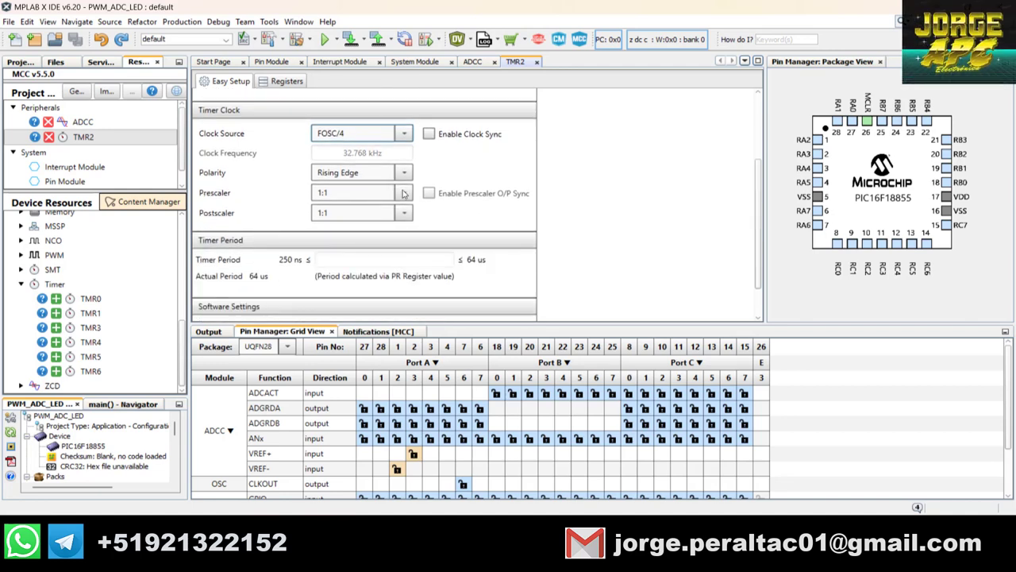
{"action": "left_click", "coordinate": [403, 193]}
{"action": "left_click", "coordinate": [357, 275]}
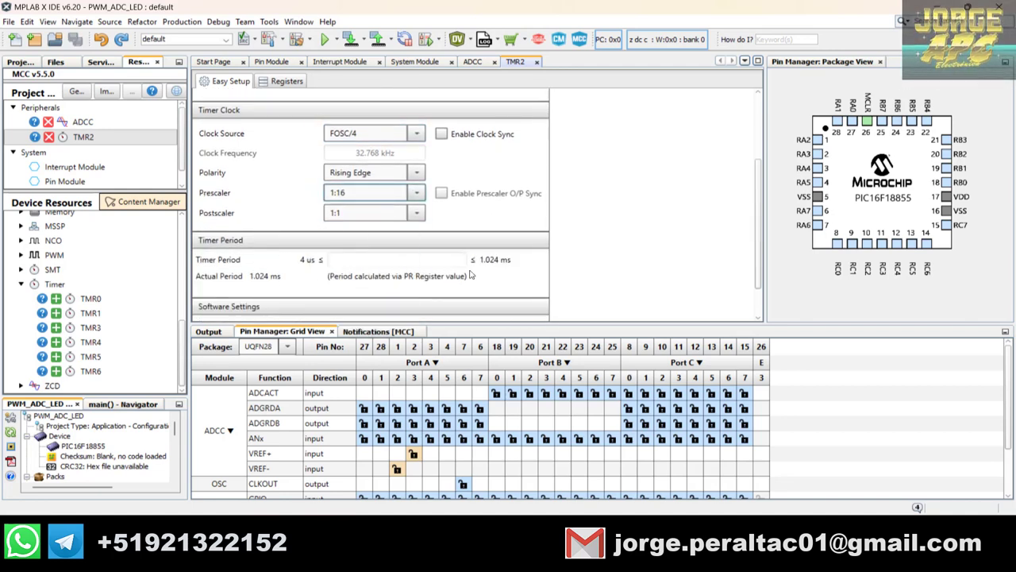
- Enter 1024 ms as TMR2's timer period
{"action": "left_click", "coordinate": [439, 261]}
{"action": "scroll", "coordinate": [439, 261], "scroll_direction": "down", "scroll_amount": 1}
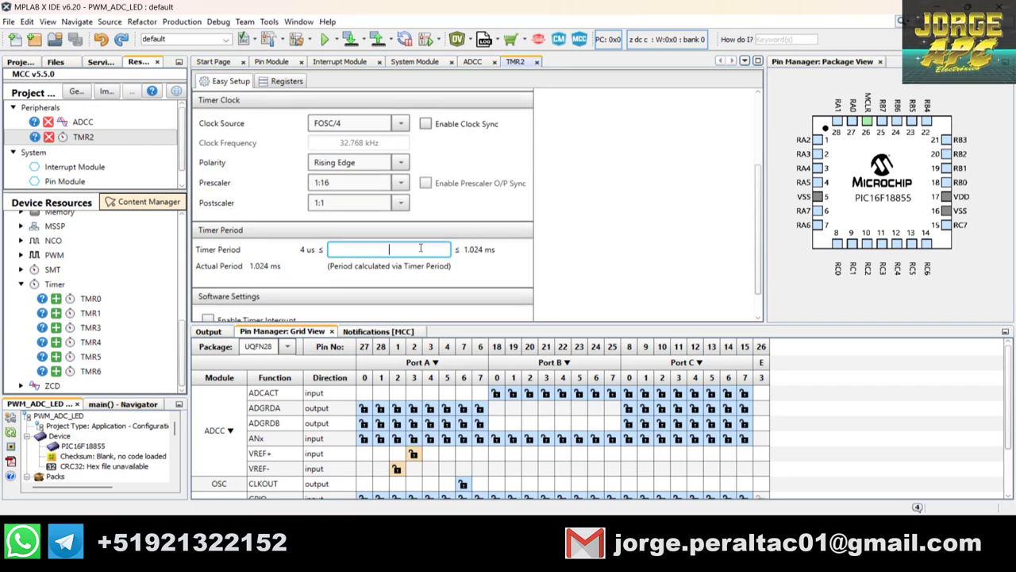
{"action": "left_click_drag", "start_coordinate": [436, 325], "coordinate": [436, 406]}
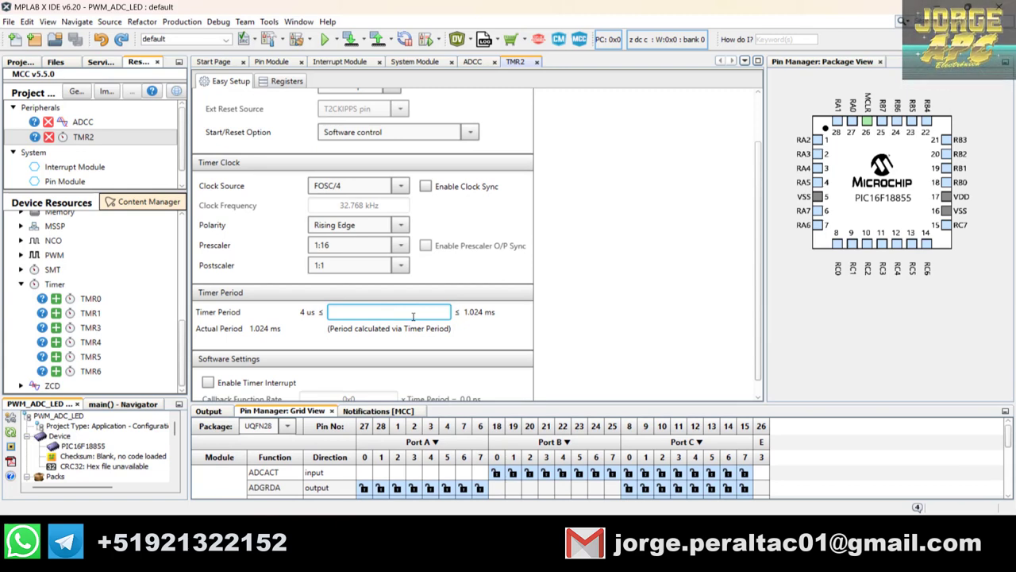
{"action": "type", "text": "1024ms"}
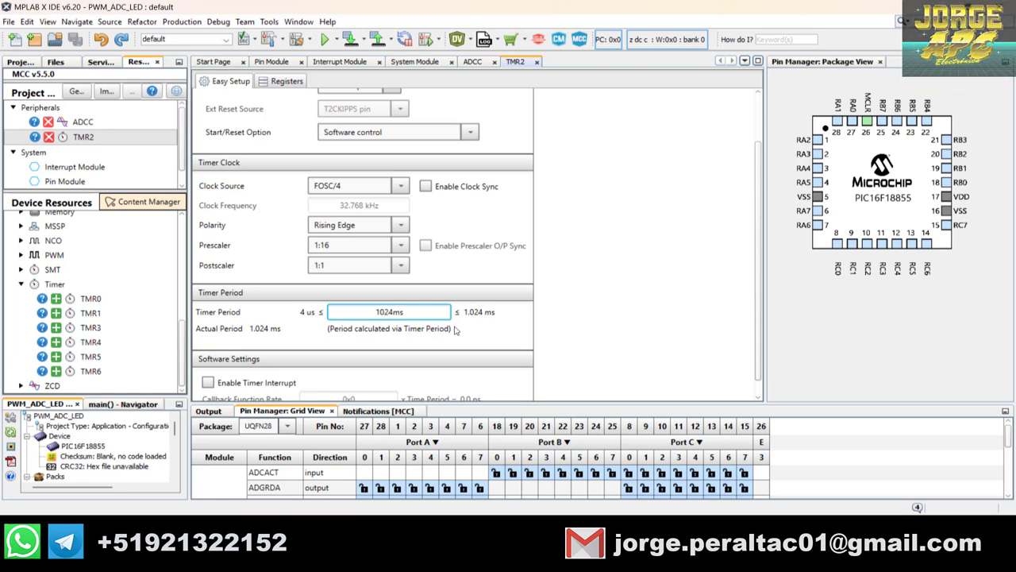
{"action": "left_click", "coordinate": [481, 339]}
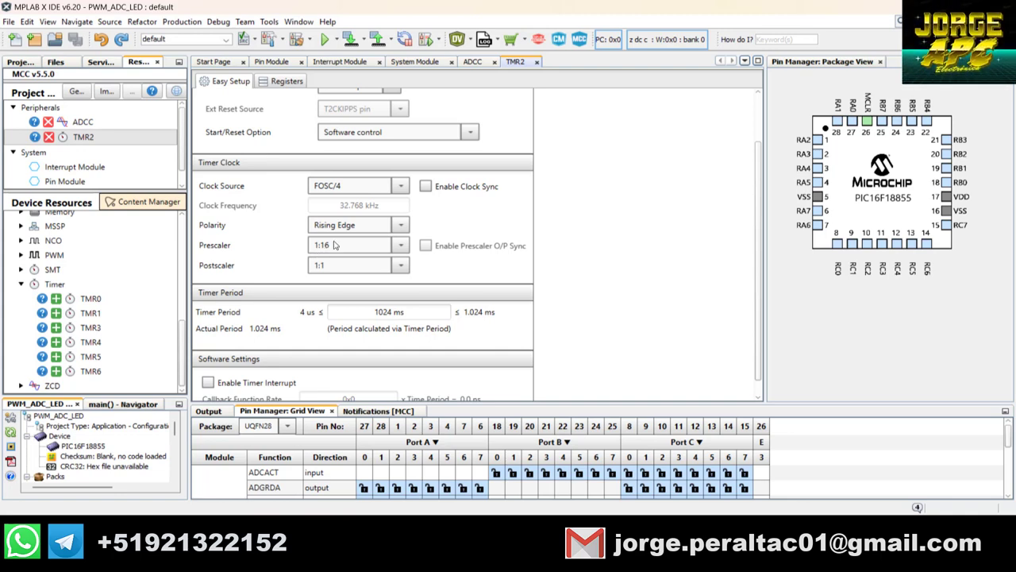
- Try a 1:32 prescaler for TMR2, and return it to 1:16
{"action": "left_click", "coordinate": [401, 246]}
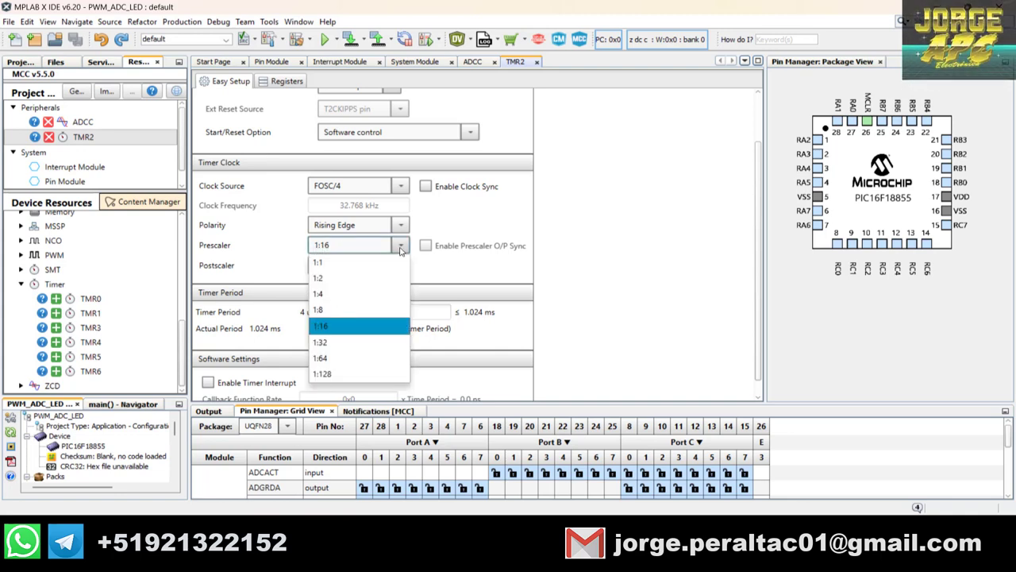
{"action": "left_click", "coordinate": [368, 341]}
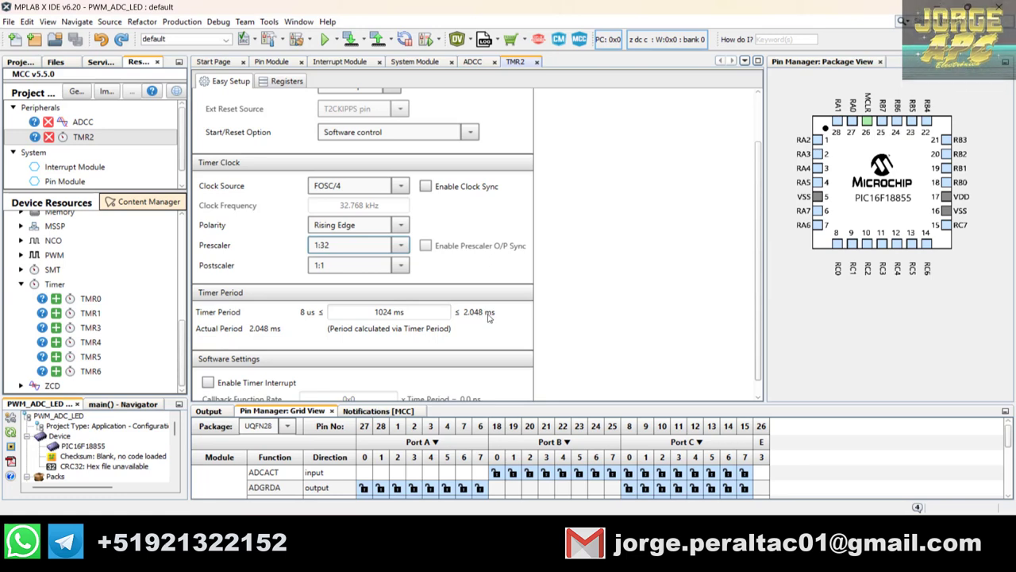
{"action": "left_click", "coordinate": [401, 245]}
{"action": "left_click", "coordinate": [365, 324]}
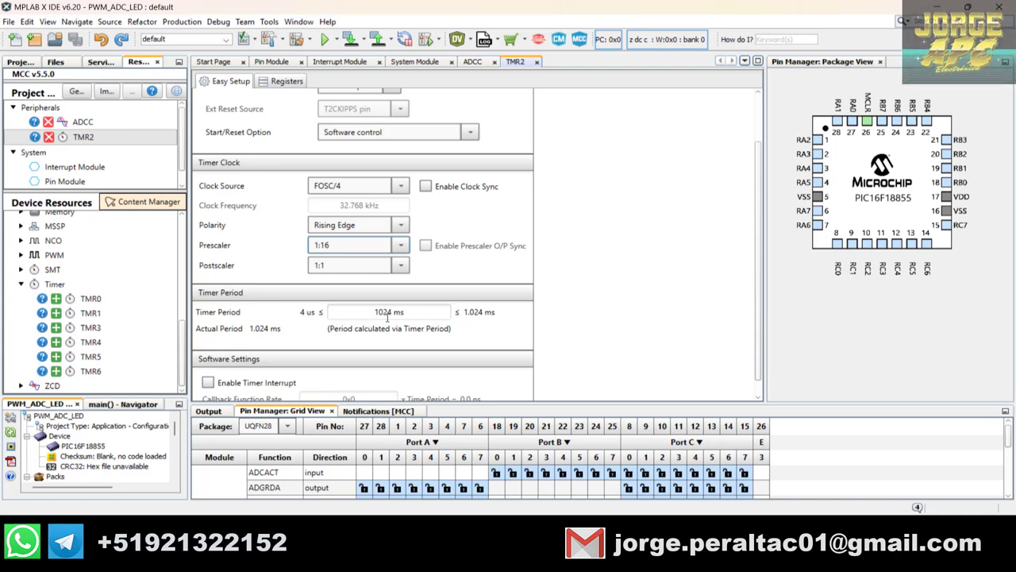
- Correct TMR2's timer period to 1.024 ms
{"action": "left_click", "coordinate": [407, 312]}
{"action": "left_click", "coordinate": [390, 312]}
{"action": "key", "text": "BackSpace"}
{"action": "key", "text": "BackSpace"}
{"action": "key", "text": "BackSpace"}
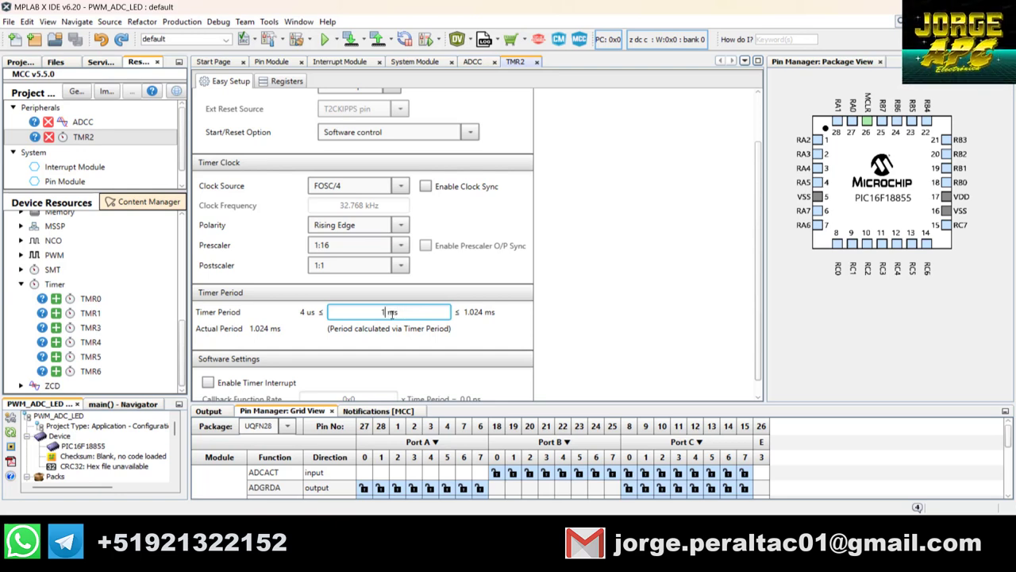
{"action": "type", "text": ".024"}
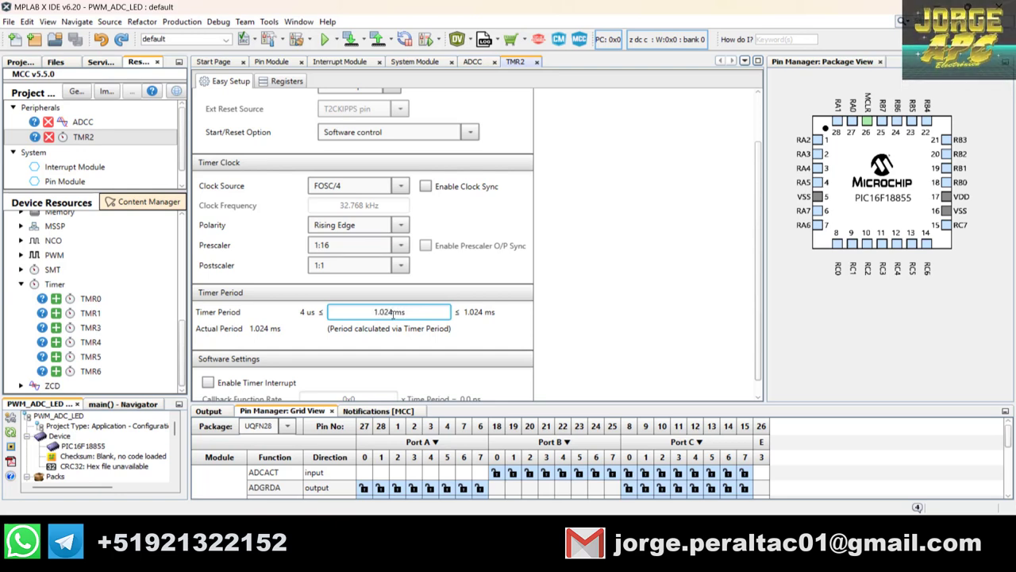
{"action": "left_click", "coordinate": [490, 340]}
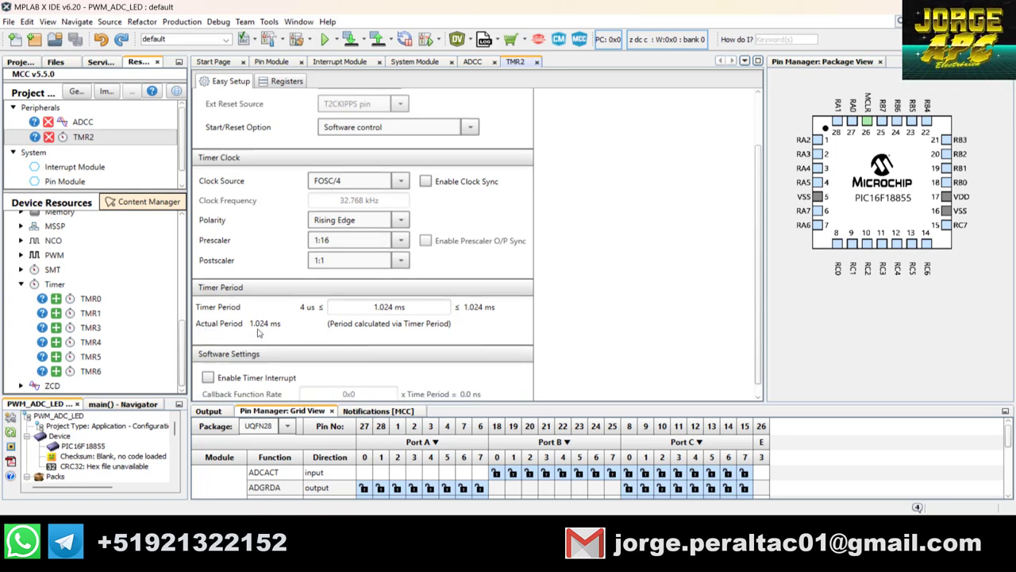
- Add the CCP1 peripheral to the project and view its available CCP modes
{"action": "left_click", "coordinate": [20, 283]}
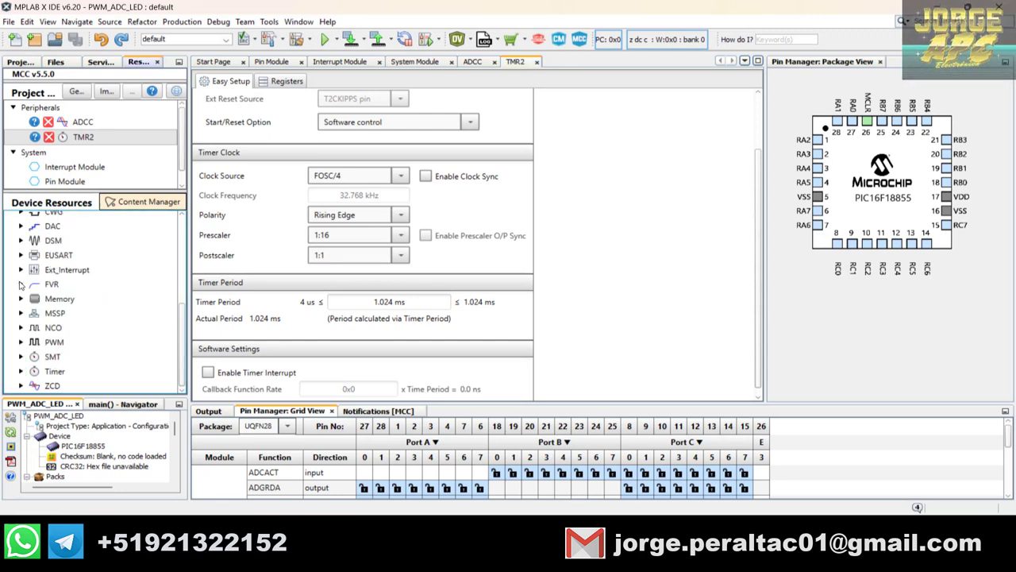
{"action": "scroll", "coordinate": [38, 310], "scroll_direction": "up", "scroll_amount": 3}
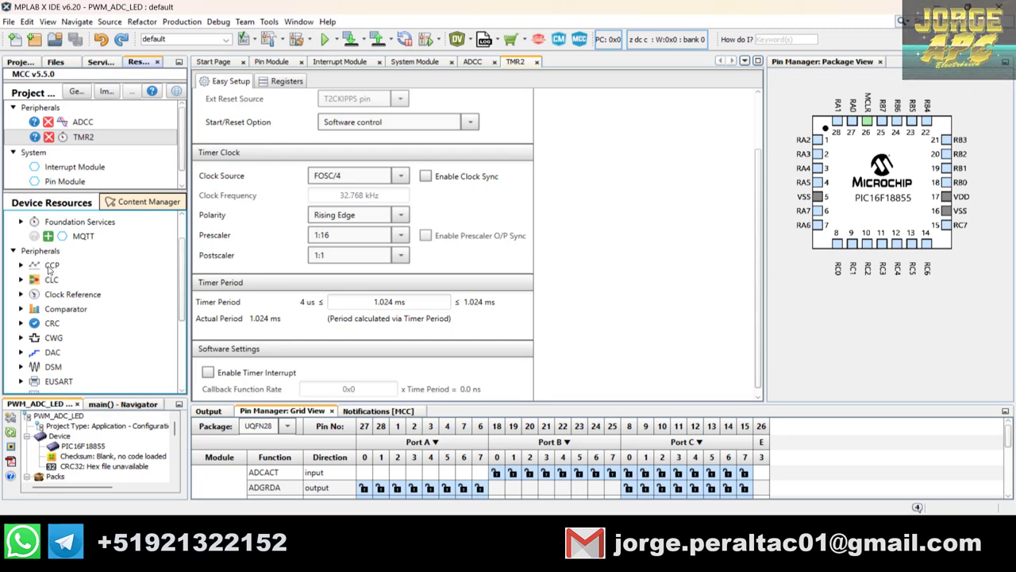
{"action": "left_click", "coordinate": [21, 265]}
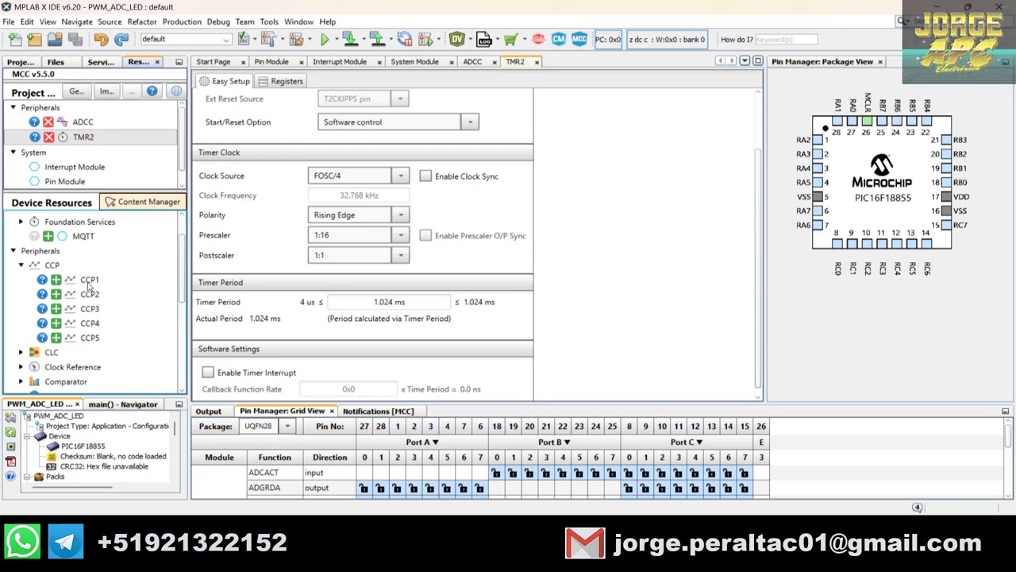
{"action": "left_click", "coordinate": [57, 280]}
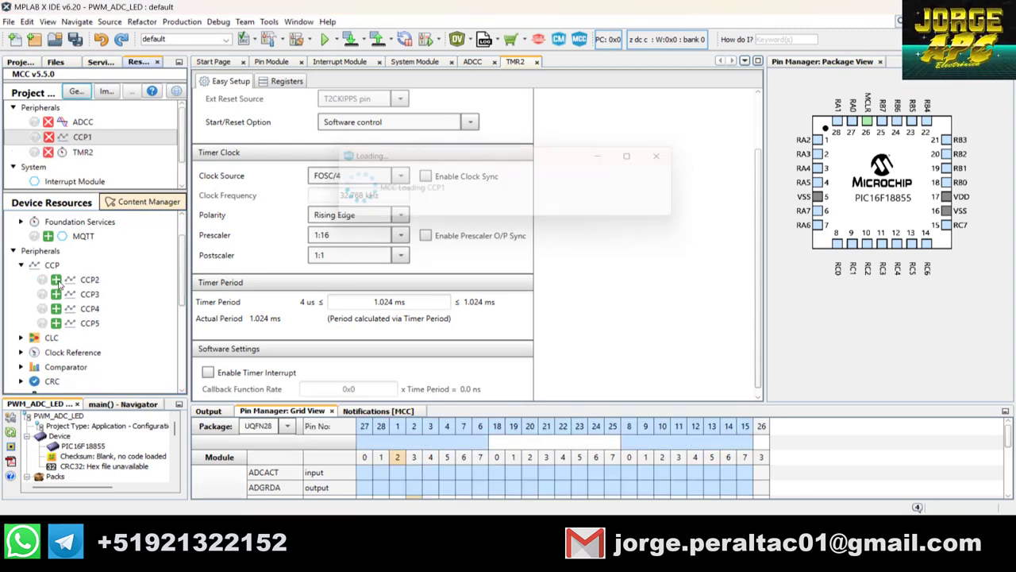
{"action": "left_click", "coordinate": [99, 139]}
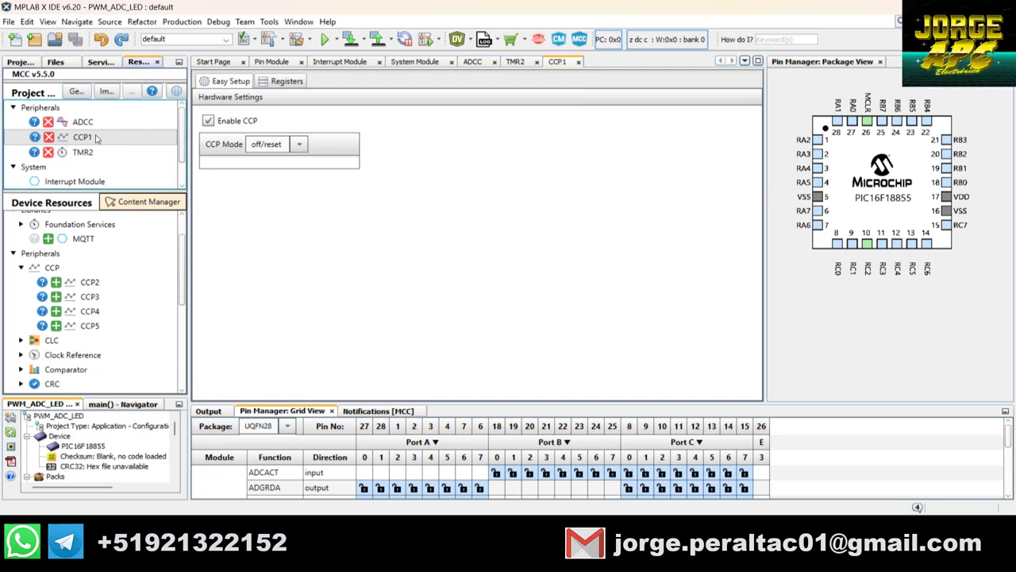
{"action": "left_click", "coordinate": [299, 145]}
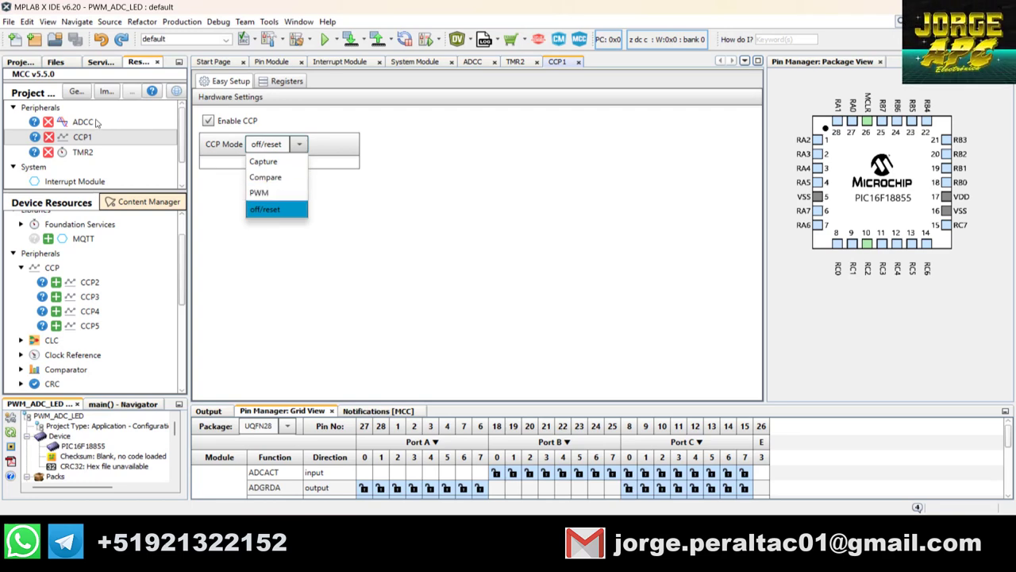
- Remove the CCP1 module from the project
{"action": "left_click", "coordinate": [48, 137]}
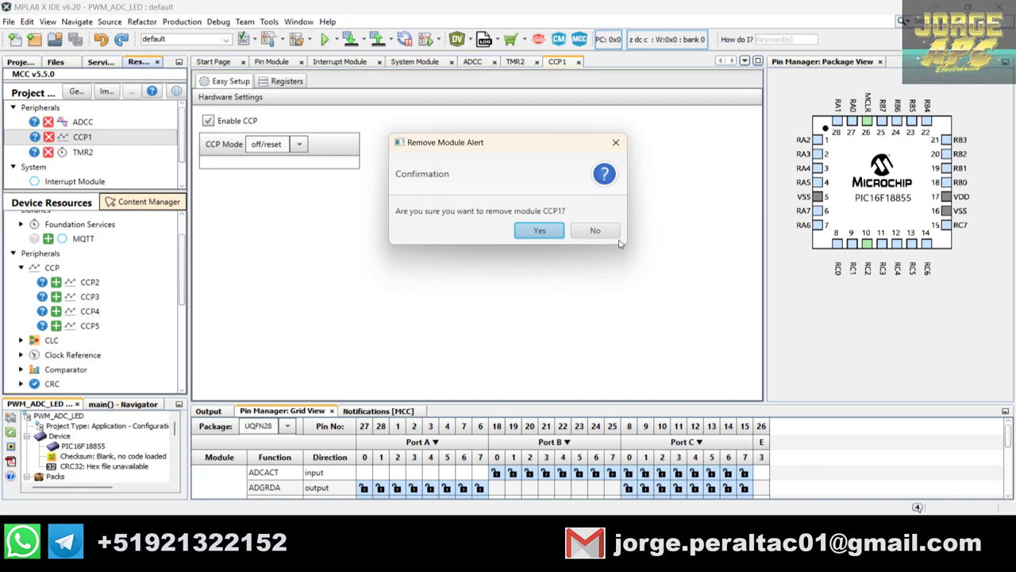
{"action": "left_click", "coordinate": [596, 231]}
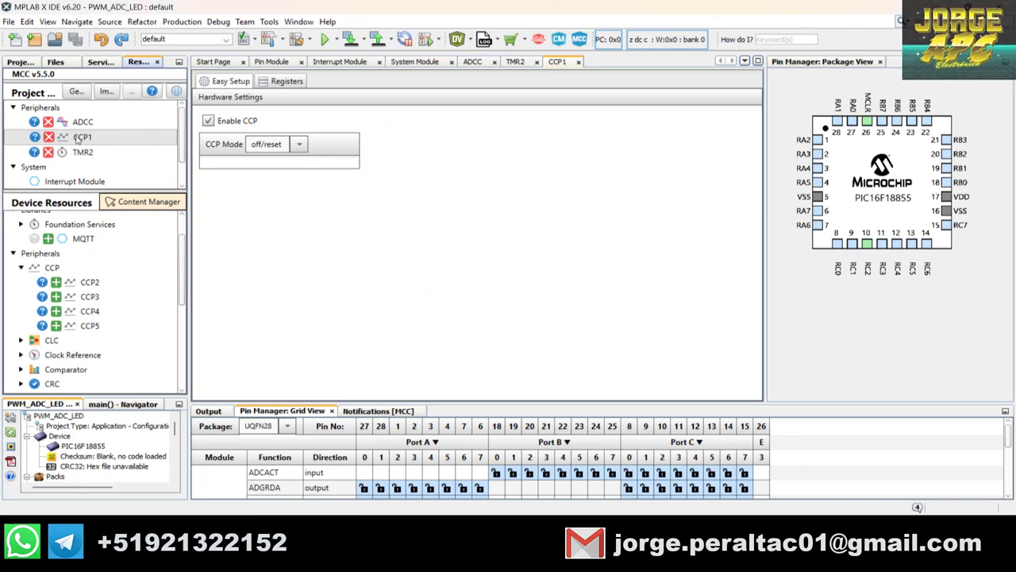
{"action": "left_click", "coordinate": [51, 140]}
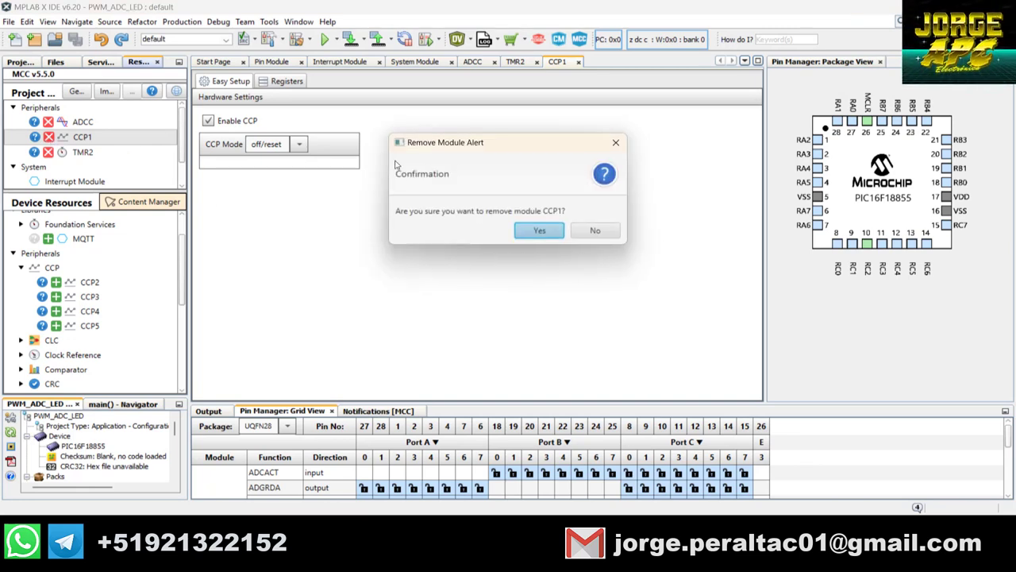
{"action": "left_click", "coordinate": [536, 229]}
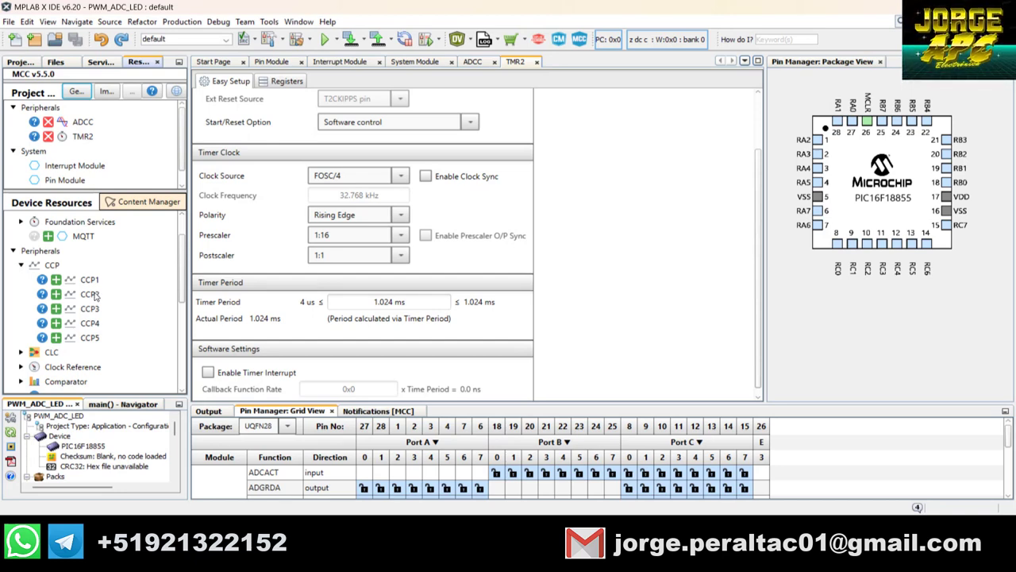
- Add the PWM6 peripheral to the project and select Timer2 as its timer
{"action": "scroll", "coordinate": [94, 296], "scroll_direction": "down", "scroll_amount": 4}
{"action": "scroll", "coordinate": [94, 295], "scroll_direction": "up", "scroll_amount": 5}
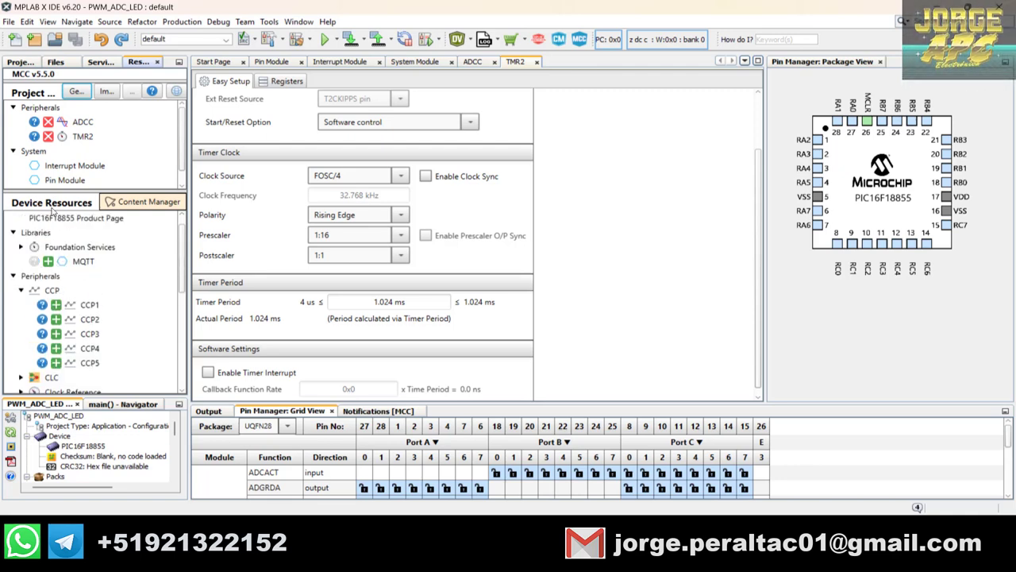
{"action": "left_click", "coordinate": [21, 291]}
{"action": "scroll", "coordinate": [113, 354], "scroll_direction": "down", "scroll_amount": 4}
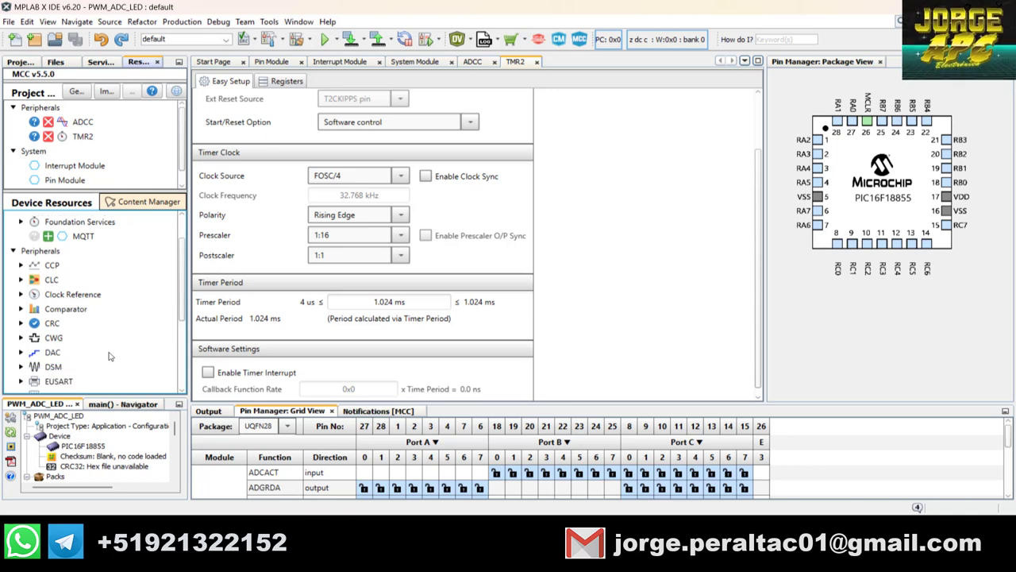
{"action": "scroll", "coordinate": [108, 357], "scroll_direction": "down", "scroll_amount": 2}
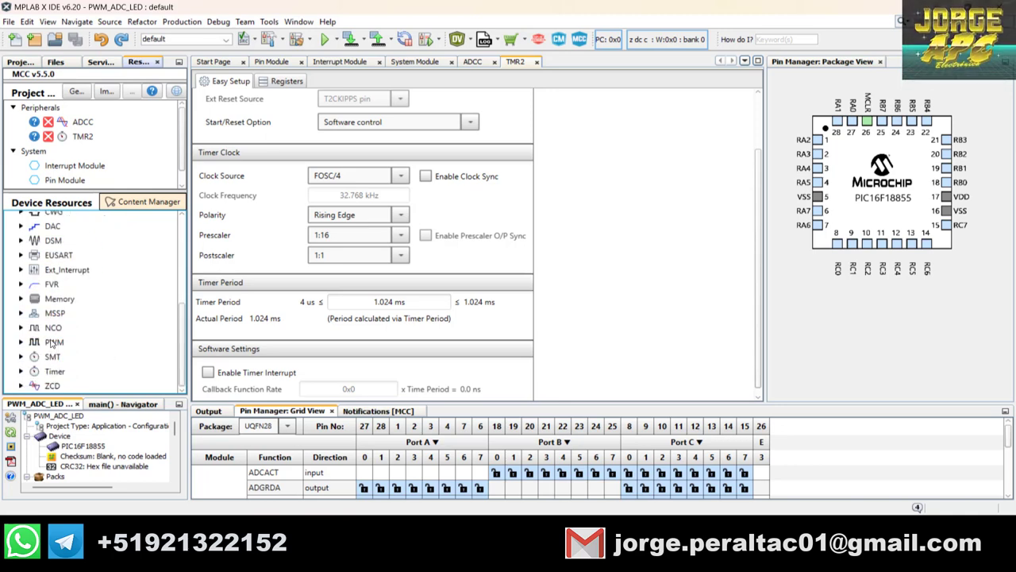
{"action": "left_click", "coordinate": [22, 343]}
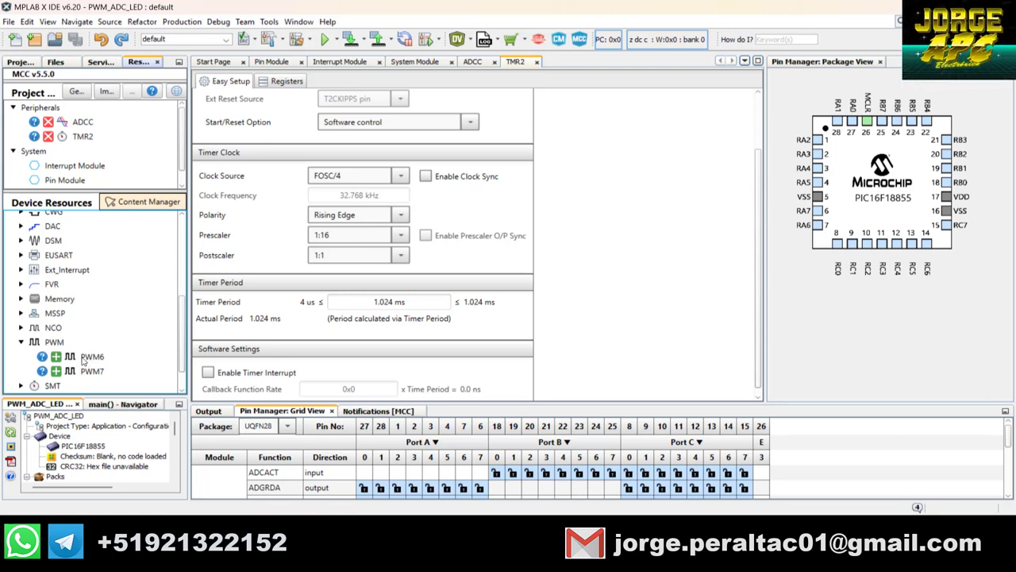
{"action": "left_click", "coordinate": [56, 358]}
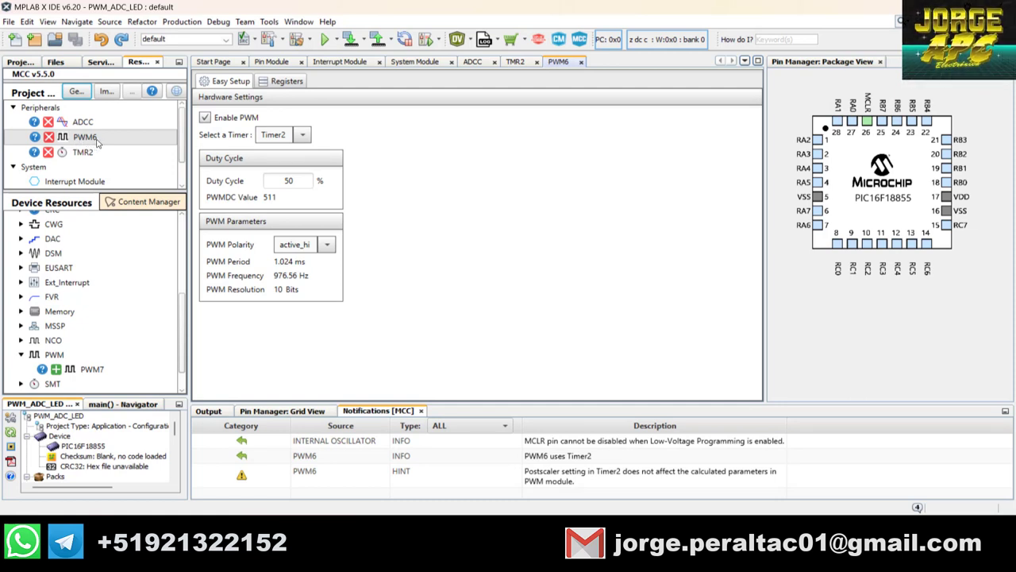
{"action": "left_click", "coordinate": [301, 136]}
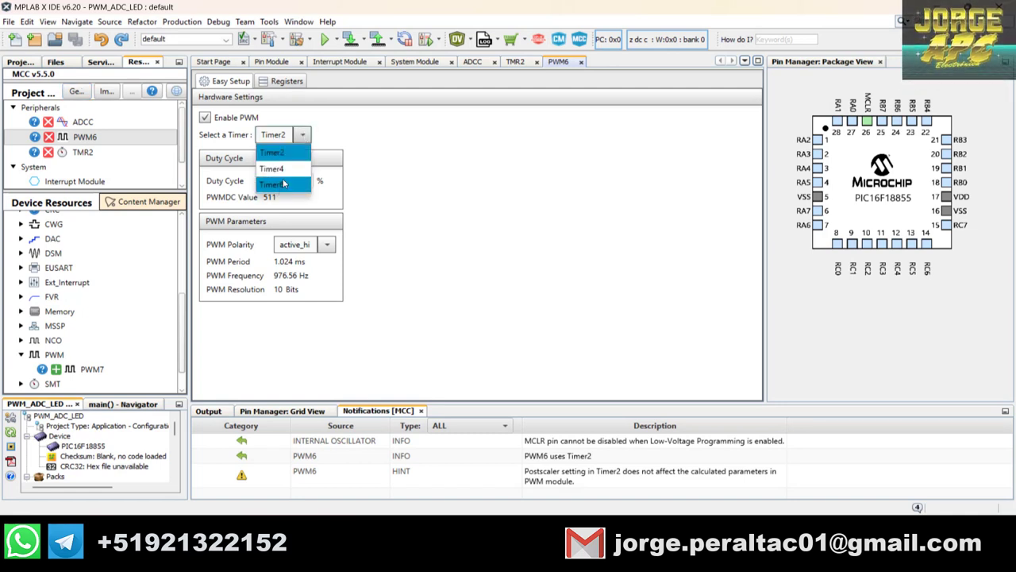
{"action": "left_click", "coordinate": [285, 156]}
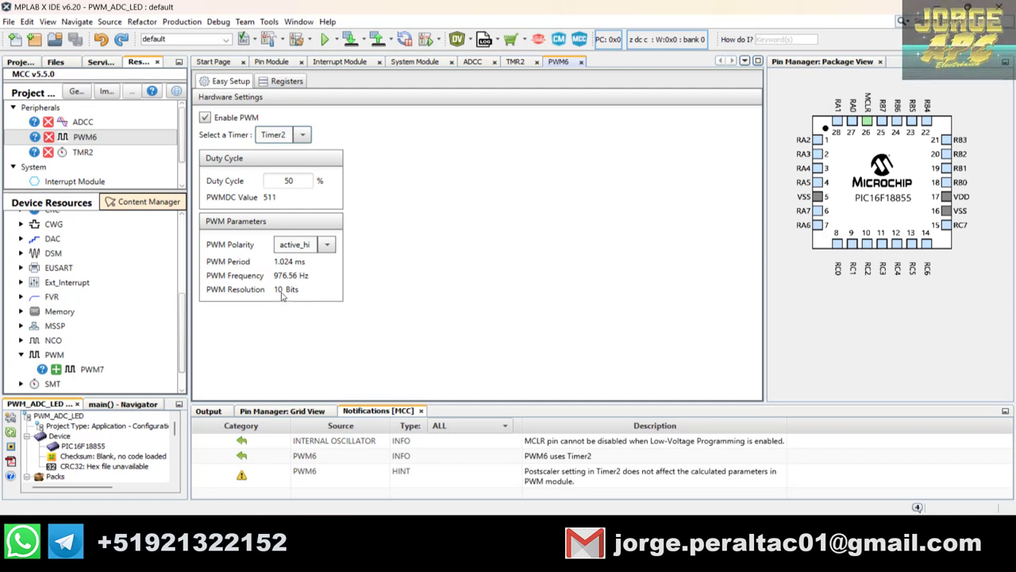
- Review the ADCC settings and generate the MCC code for the configured peripherals
{"action": "left_click", "coordinate": [76, 123]}
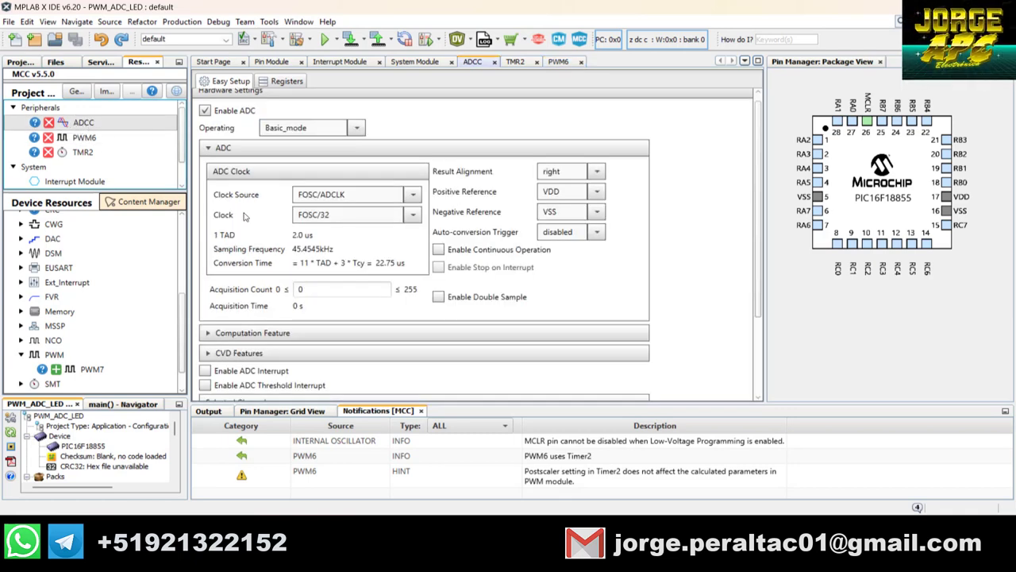
{"action": "scroll", "coordinate": [378, 290], "scroll_direction": "down", "scroll_amount": 1}
{"action": "scroll", "coordinate": [378, 290], "scroll_direction": "up", "scroll_amount": 1}
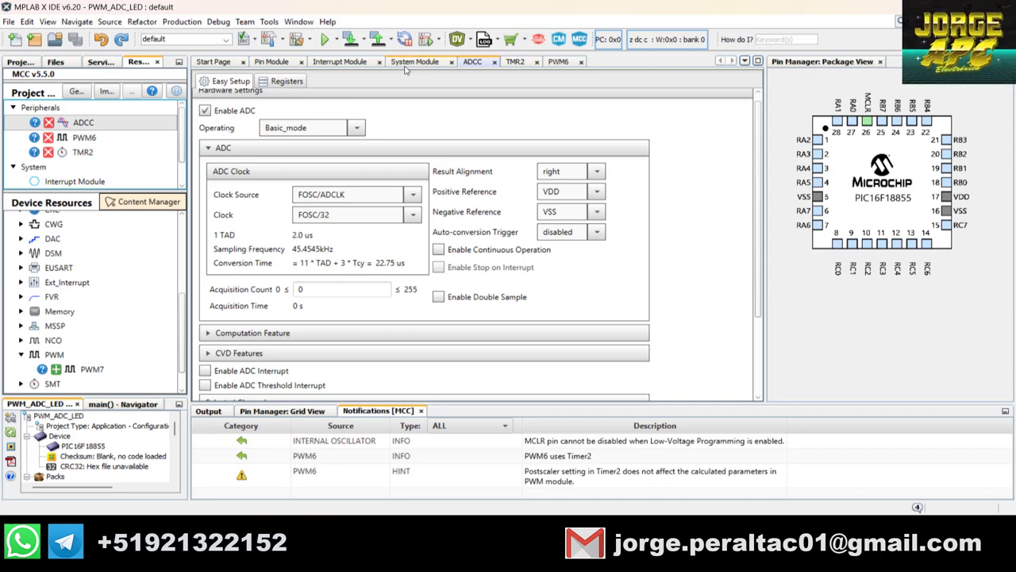
{"action": "left_click_drag", "start_coordinate": [190, 165], "coordinate": [250, 161]}
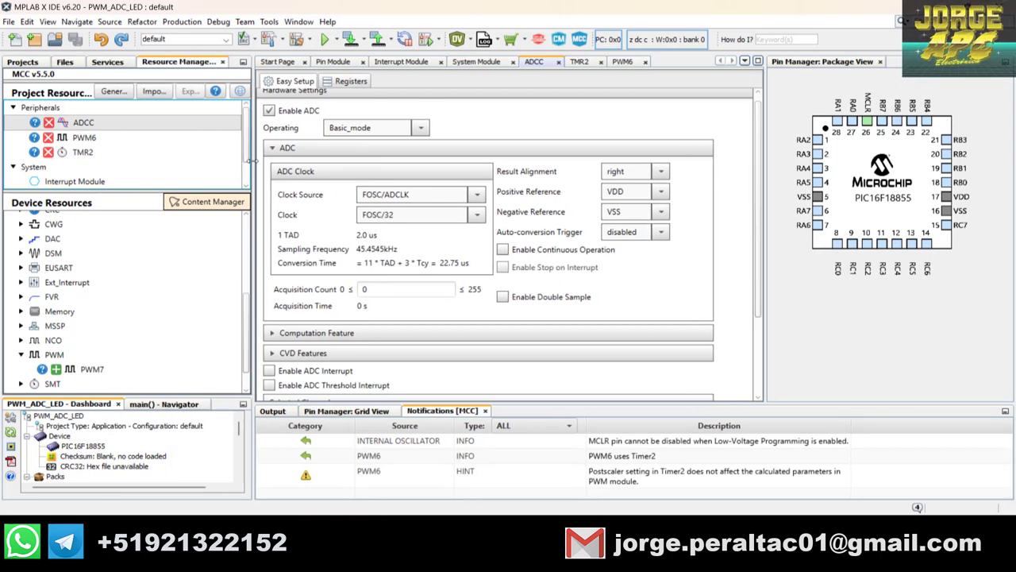
{"action": "left_click", "coordinate": [114, 92]}
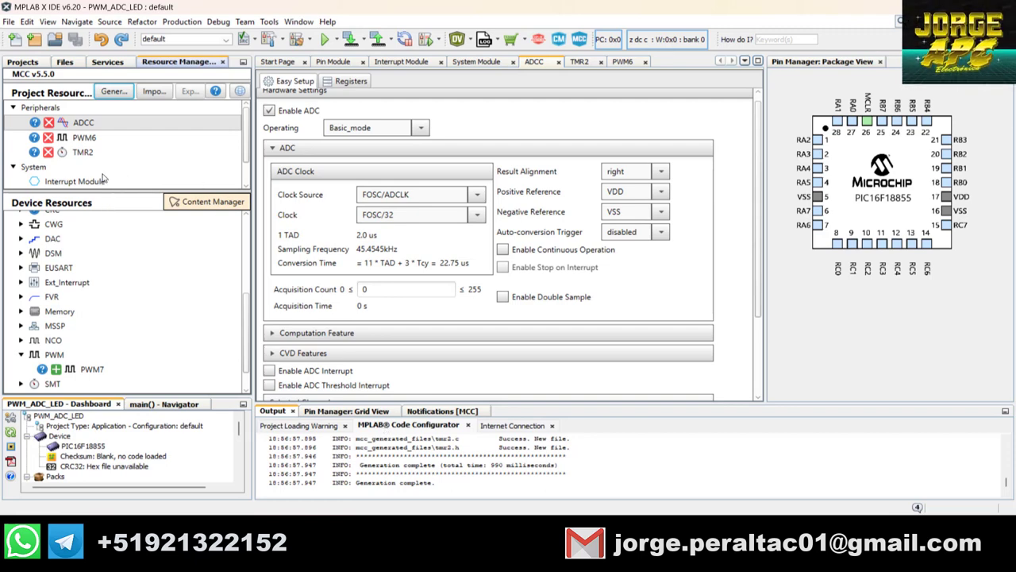
- Open the Pin Module's pin assignments and assign the ADCC analog input (ANx) to pin RA4
{"action": "scroll", "coordinate": [243, 141], "scroll_direction": "down", "scroll_amount": 2}
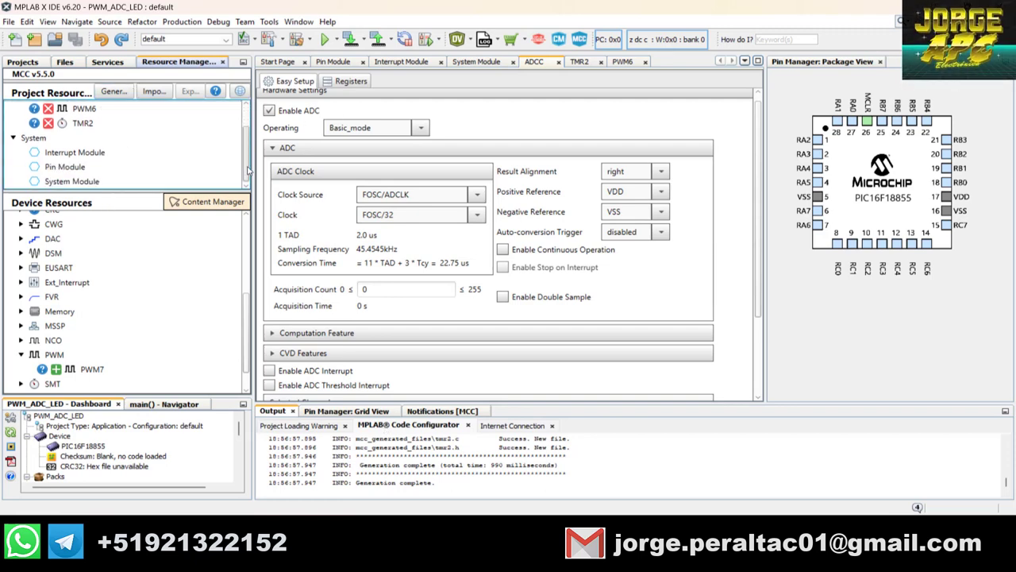
{"action": "left_click", "coordinate": [67, 168]}
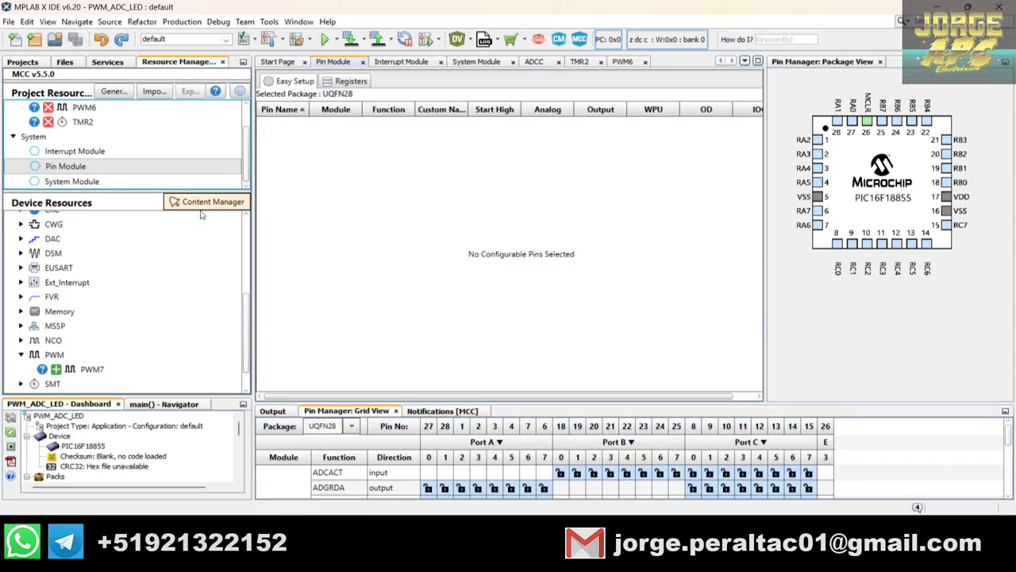
{"action": "left_click_drag", "start_coordinate": [512, 403], "coordinate": [526, 252]}
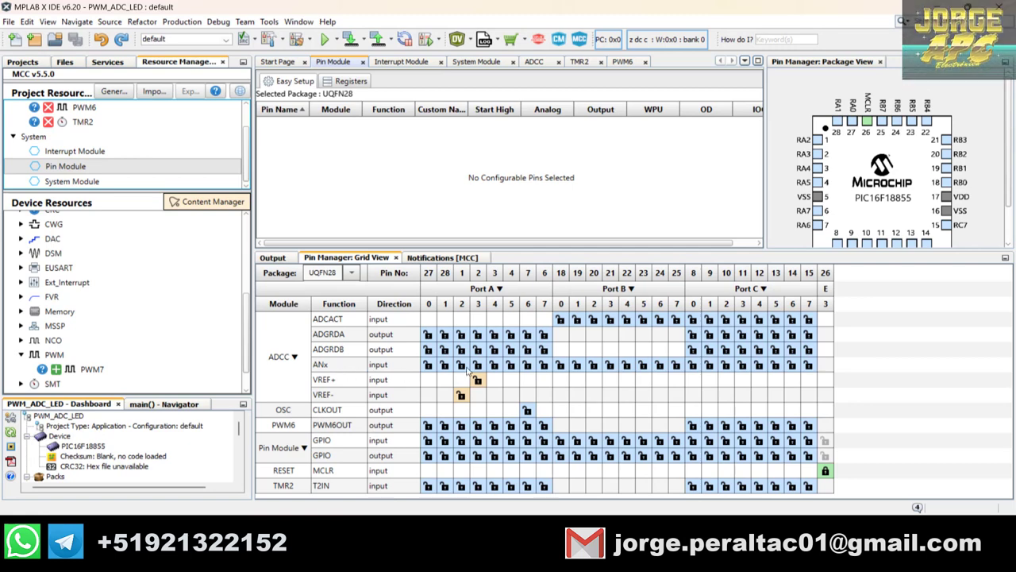
{"action": "left_click", "coordinate": [495, 365]}
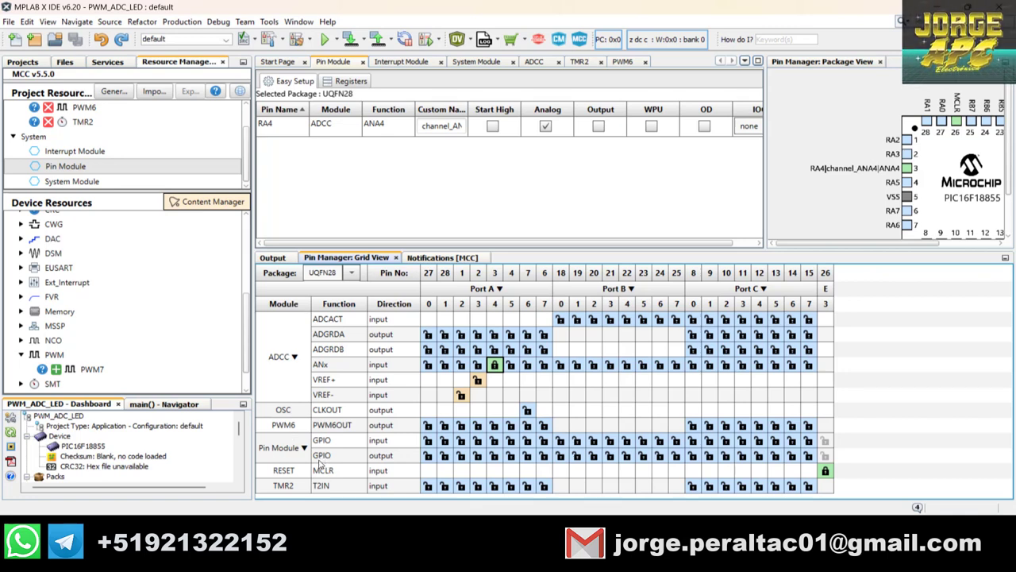
- Try assigning port A pins RA0, RA1, RA2 and RA3 as GPIO outputs
{"action": "left_click", "coordinate": [428, 456]}
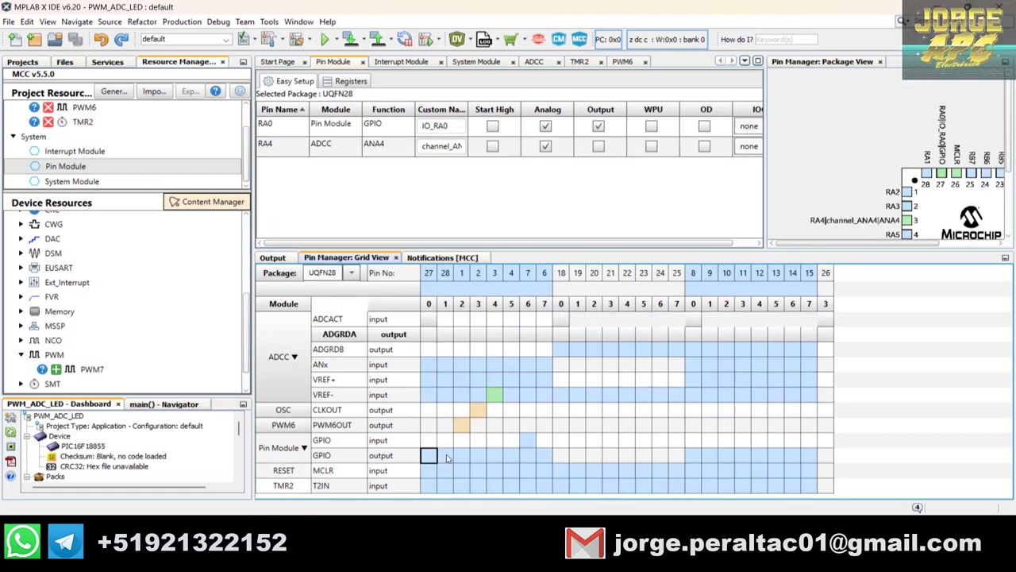
{"action": "left_click", "coordinate": [444, 456]}
{"action": "left_click", "coordinate": [462, 456]}
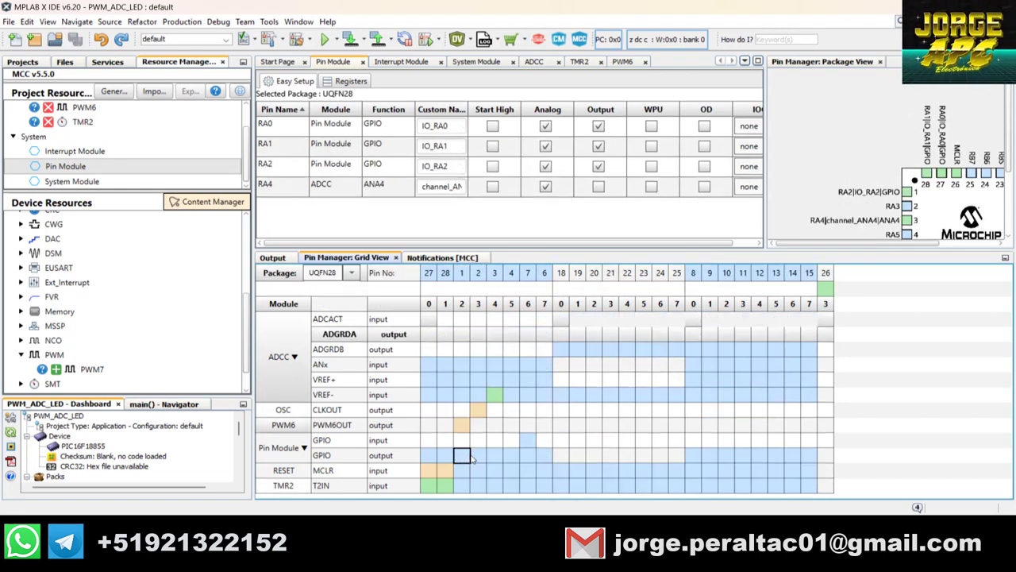
{"action": "left_click", "coordinate": [478, 456]}
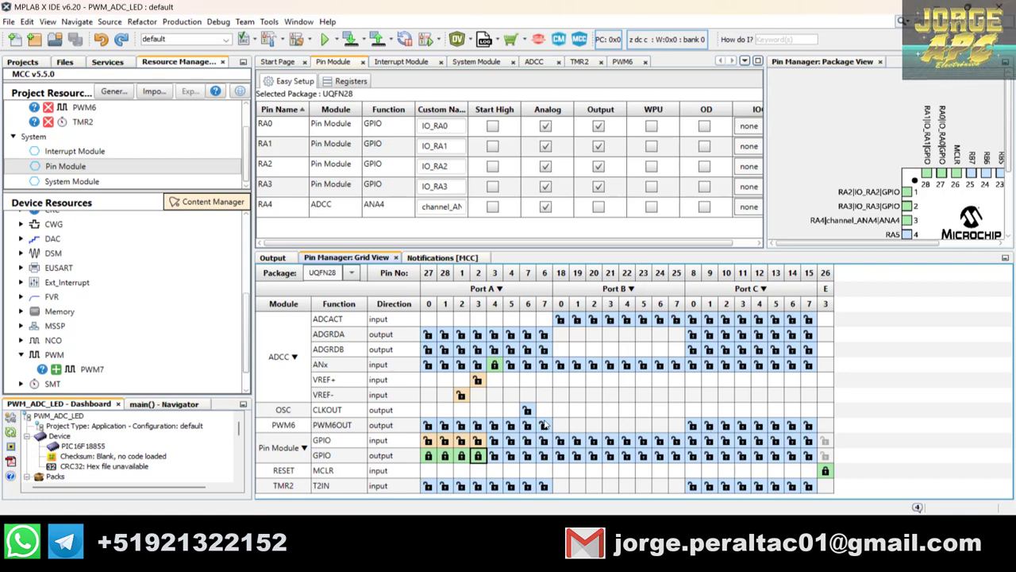
- Assign the PWM6OUT output to pin RA0
{"action": "left_click", "coordinate": [428, 426]}
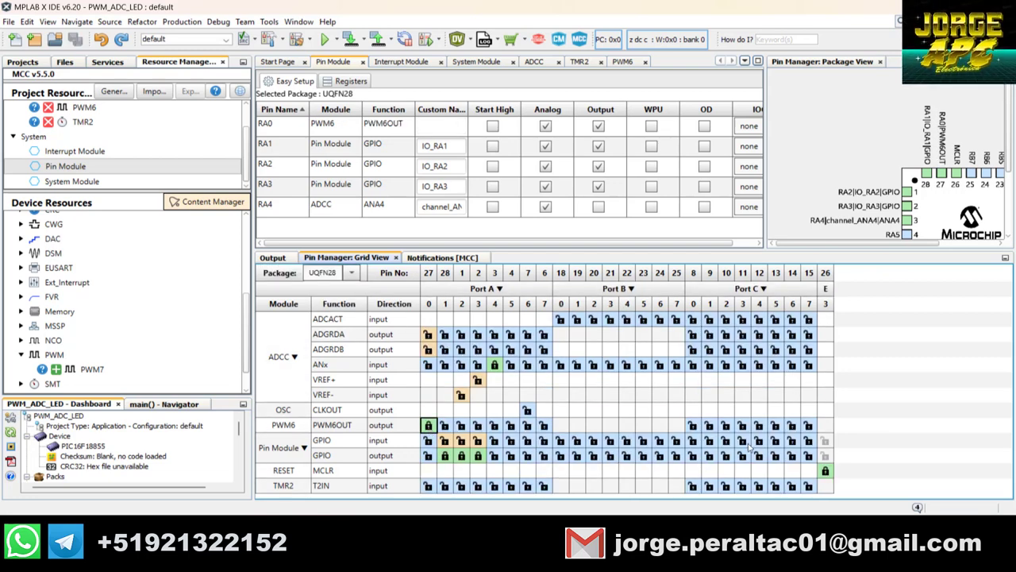
- Try assigning PWM6OUT to port C pins RC0 through RC7 and release those pins again
{"action": "left_click", "coordinate": [692, 426]}
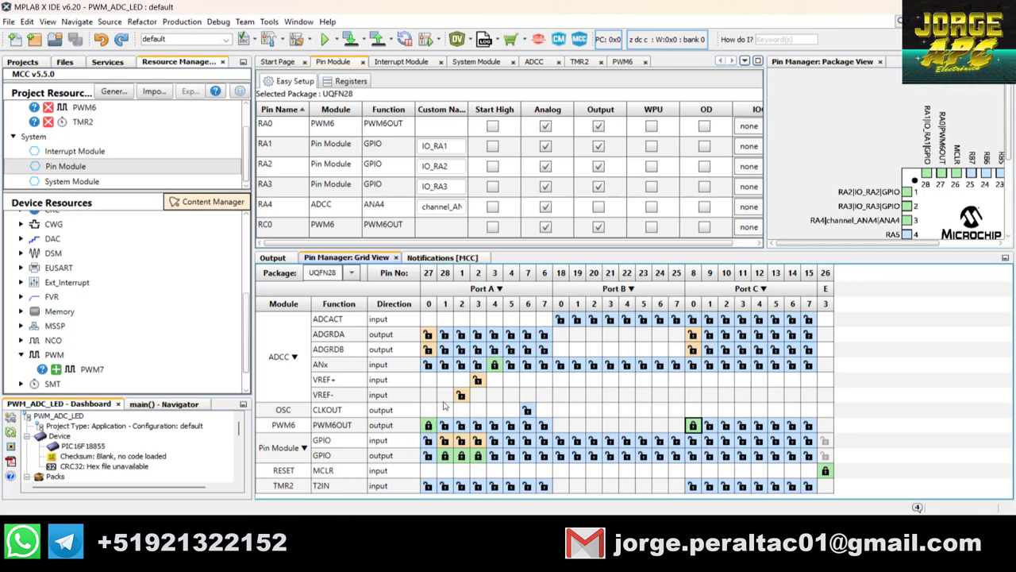
{"action": "left_click", "coordinate": [710, 426]}
{"action": "left_click", "coordinate": [725, 425]}
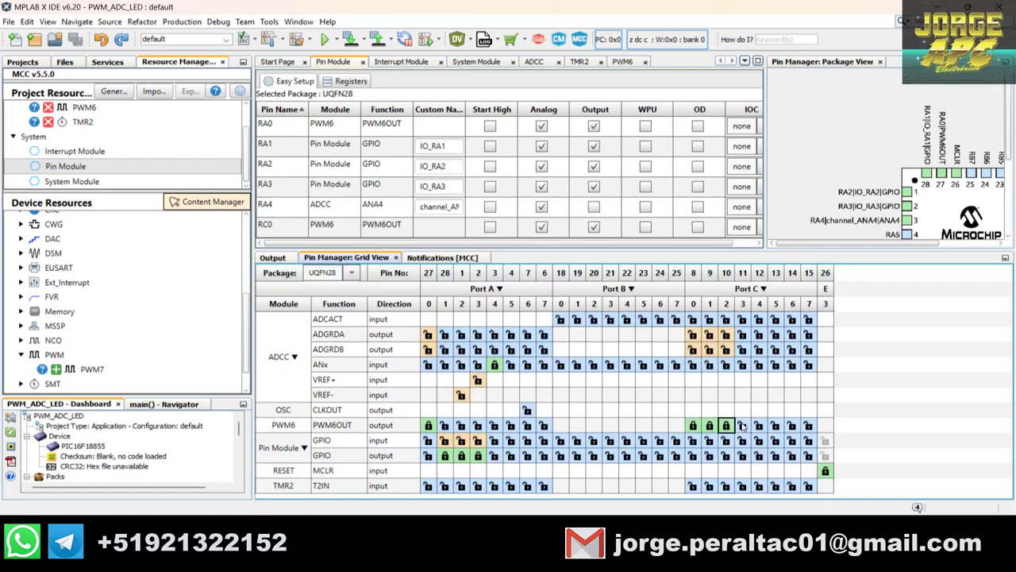
{"action": "left_click", "coordinate": [743, 426]}
{"action": "left_click", "coordinate": [759, 425]}
{"action": "left_click", "coordinate": [776, 426]}
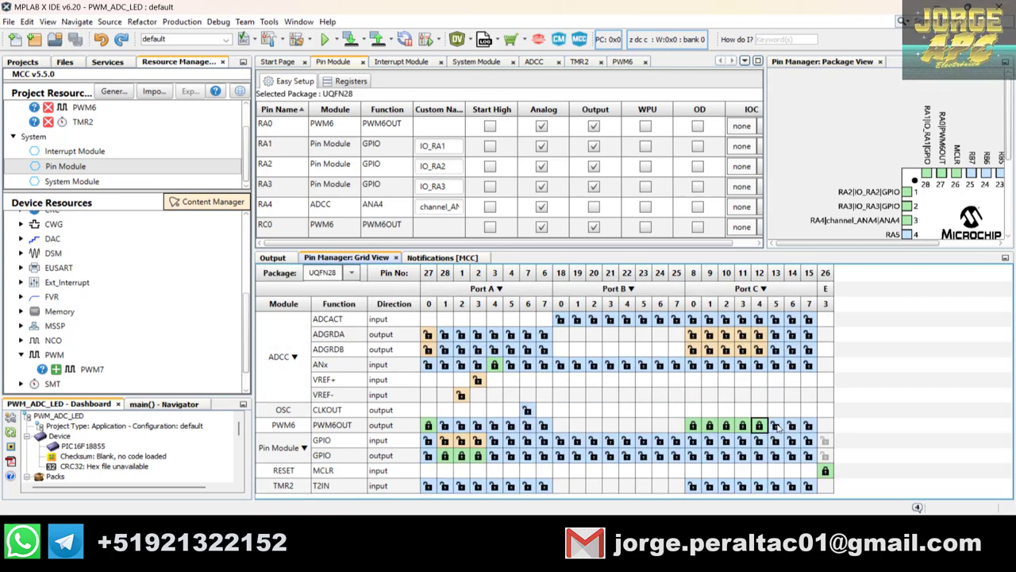
{"action": "left_click", "coordinate": [793, 425]}
{"action": "left_click", "coordinate": [809, 426]}
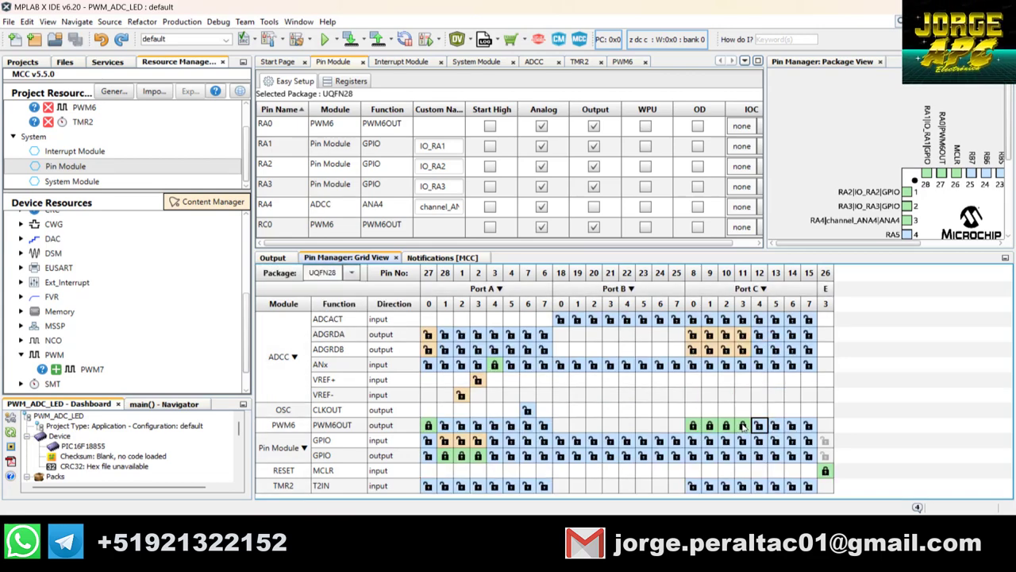
{"action": "left_click", "coordinate": [692, 425]}
- Remove the GPIO output assignments from pins RA1, RA2 and RA3
{"action": "left_click", "coordinate": [445, 455]}
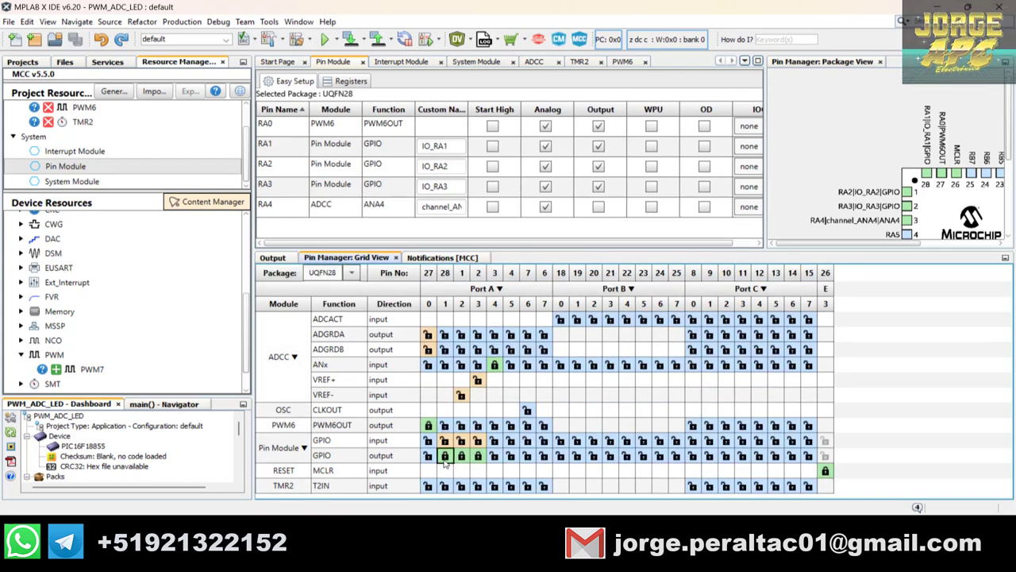
{"action": "left_click", "coordinate": [461, 455]}
{"action": "left_click", "coordinate": [478, 455]}
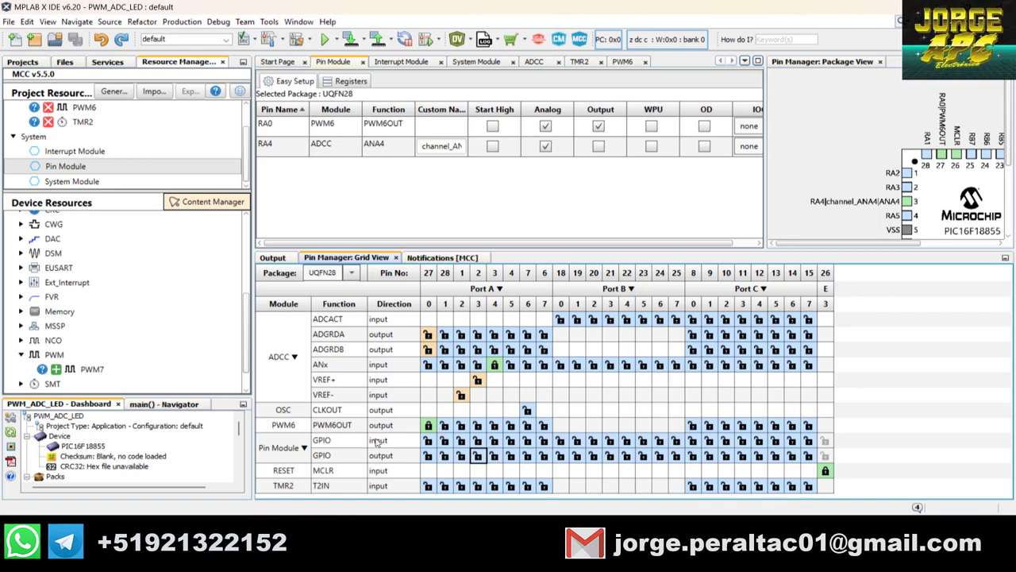
- Assign the PWM6OUT output to pins RA1, RA2 and RA3 as well
{"action": "left_click", "coordinate": [444, 426]}
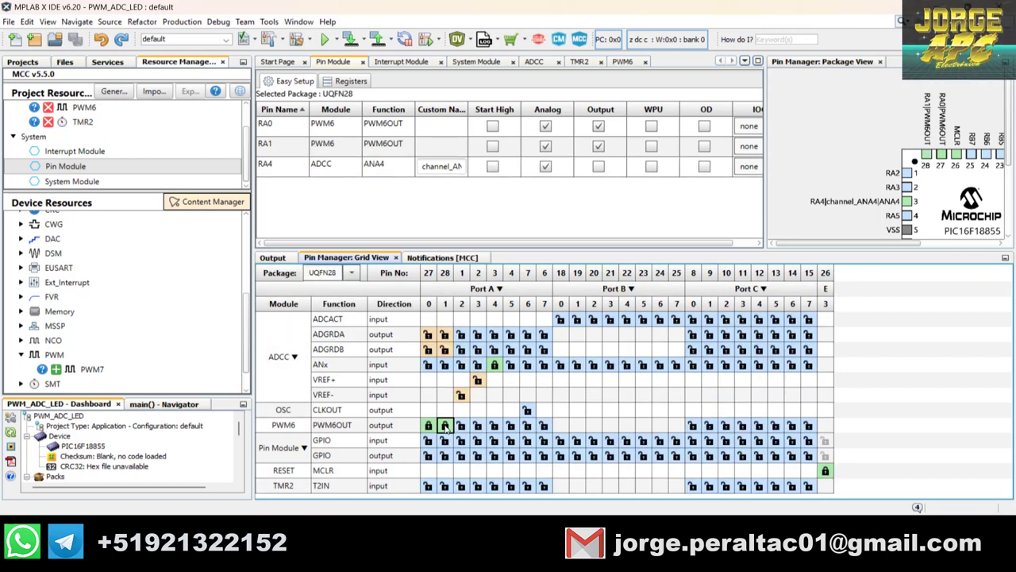
{"action": "left_click", "coordinate": [461, 426]}
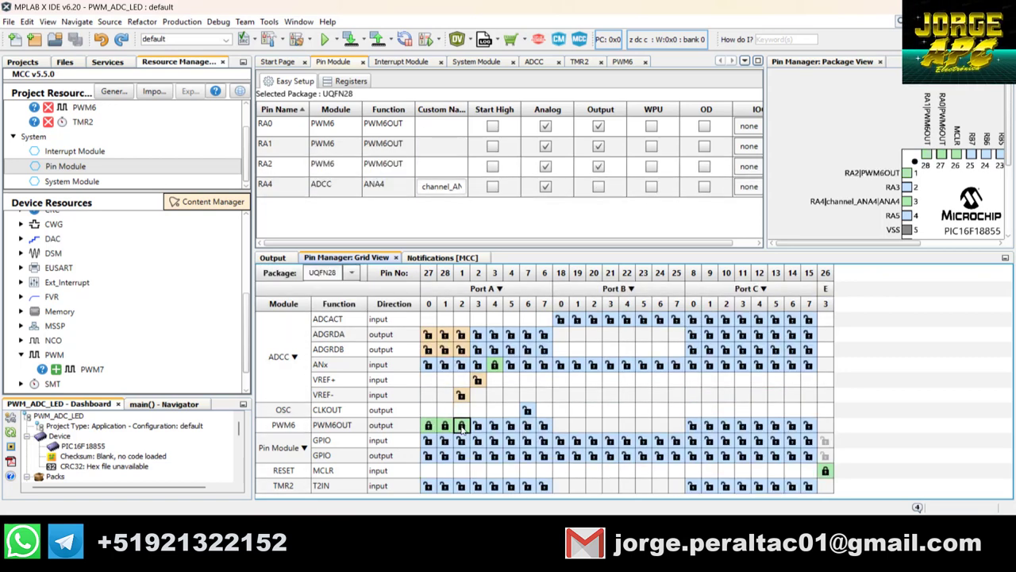
{"action": "left_click", "coordinate": [478, 426]}
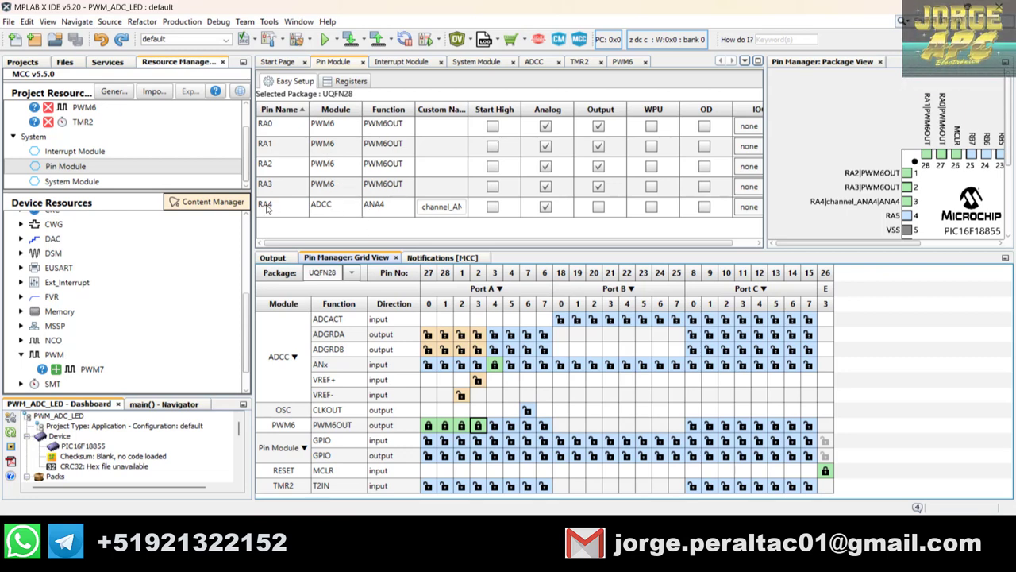
- Set the custom name of the ADCC pin RA4 to POT
{"action": "left_click", "coordinate": [384, 206]}
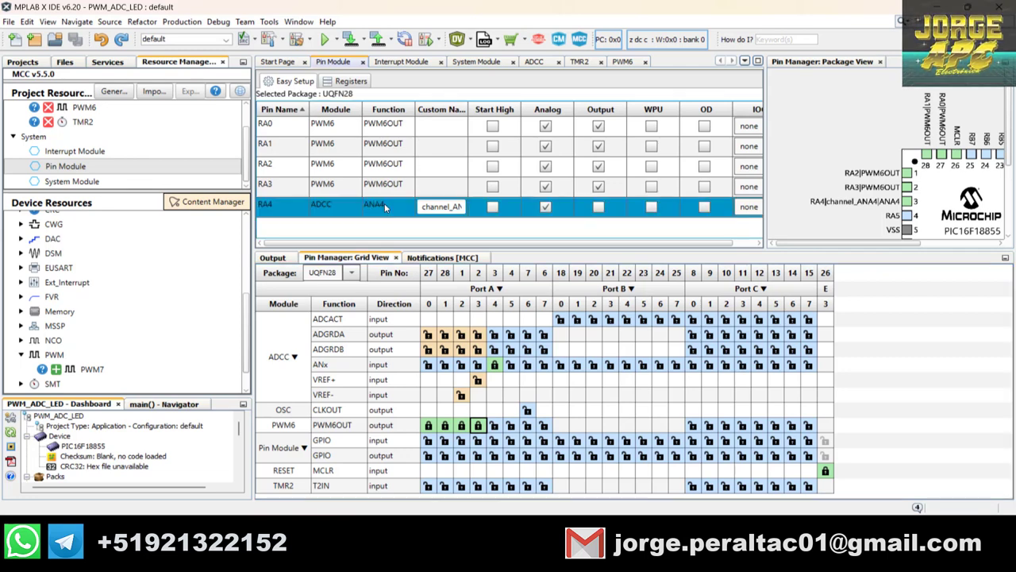
{"action": "double_click", "coordinate": [447, 205]}
{"action": "type", "text": "POT"}
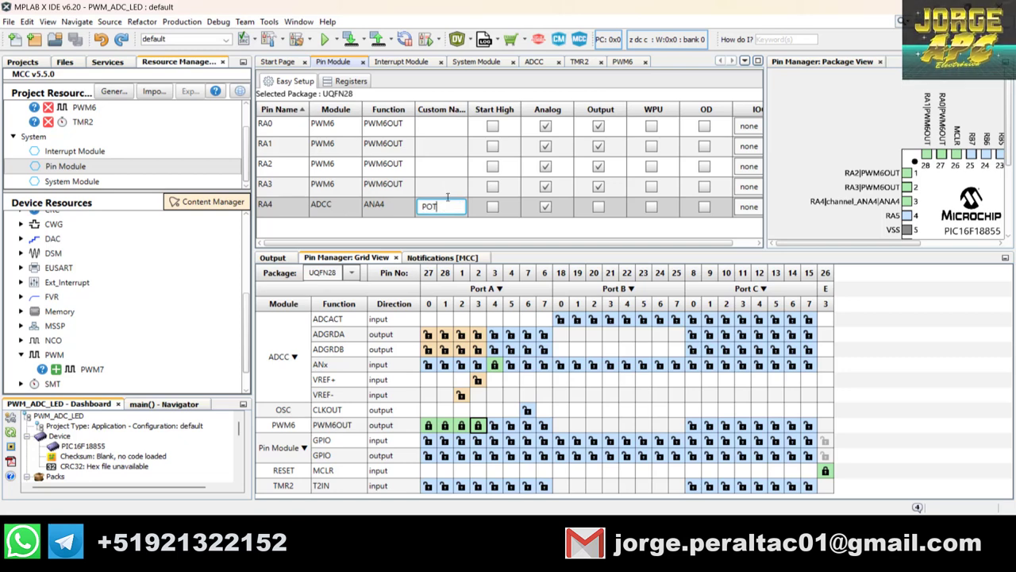
{"action": "left_click", "coordinate": [448, 171]}
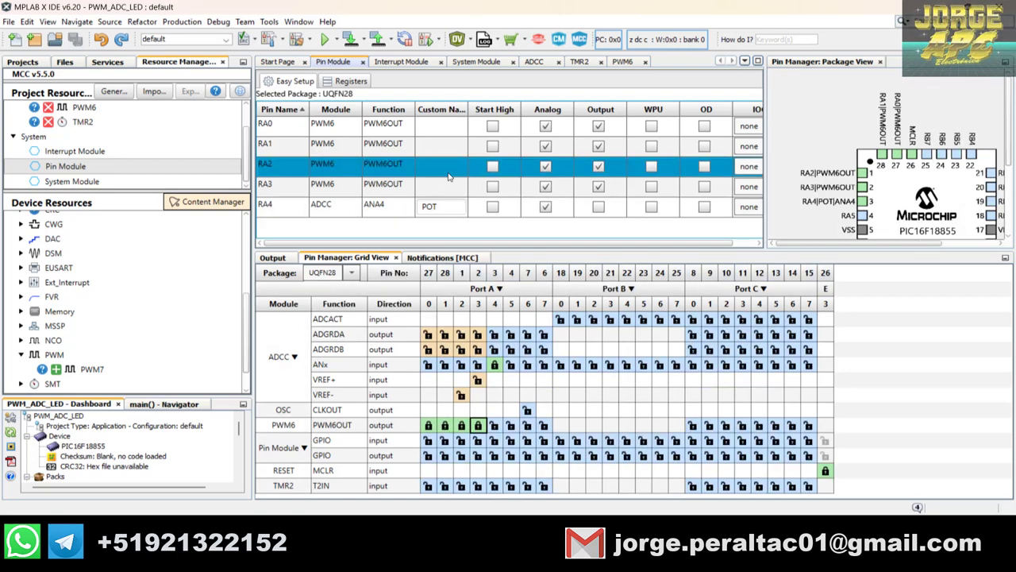
- Turn off the analog setting for the PWM6 output pins RA0, RA1, RA2 and RA3
{"action": "left_click", "coordinate": [545, 125]}
{"action": "left_click", "coordinate": [546, 126]}
{"action": "left_click", "coordinate": [545, 146]}
{"action": "left_click", "coordinate": [546, 167]}
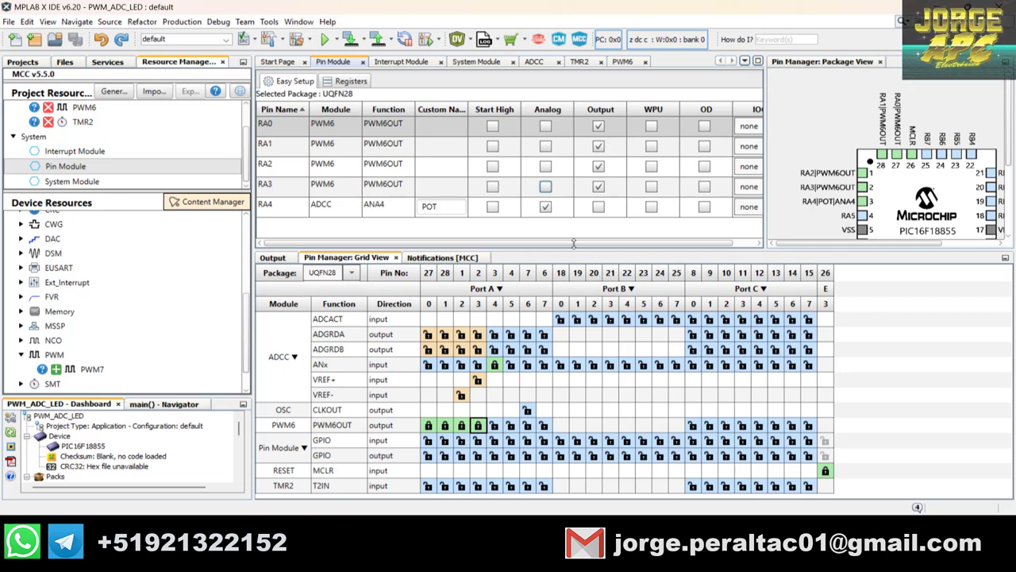
- Regenerate the MCC code with the new pin configuration and close the MPLAB Code Configurator
{"action": "left_click", "coordinate": [118, 93]}
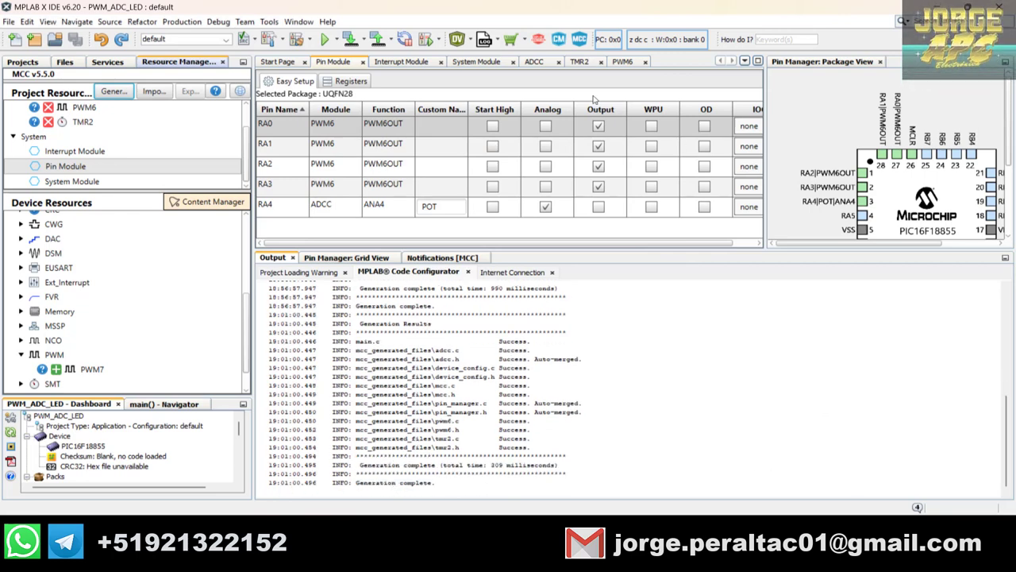
{"action": "left_click", "coordinate": [579, 40]}
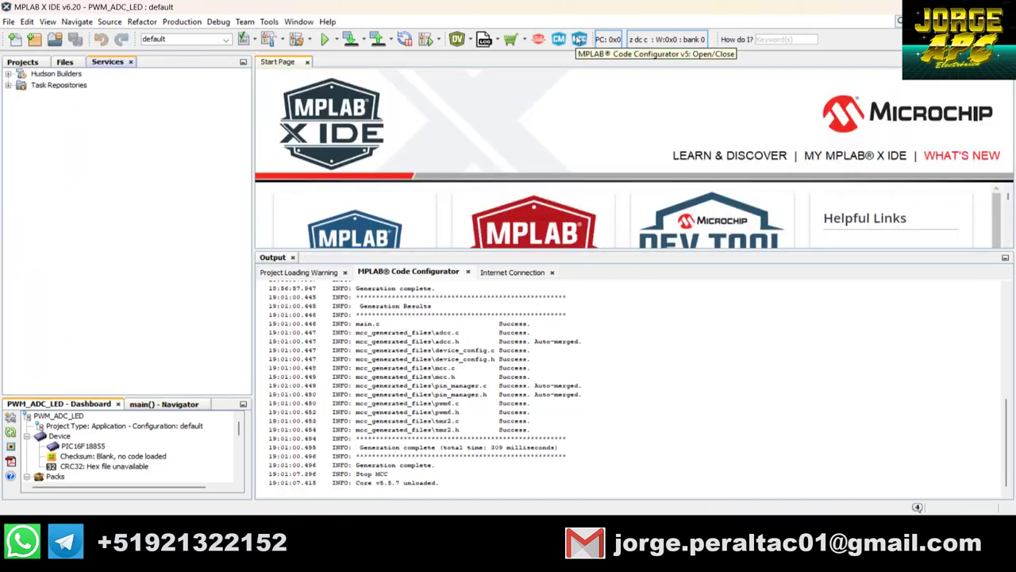
- Open main.c from the project's Source Files and widen the code editor
{"action": "left_click", "coordinate": [23, 63]}
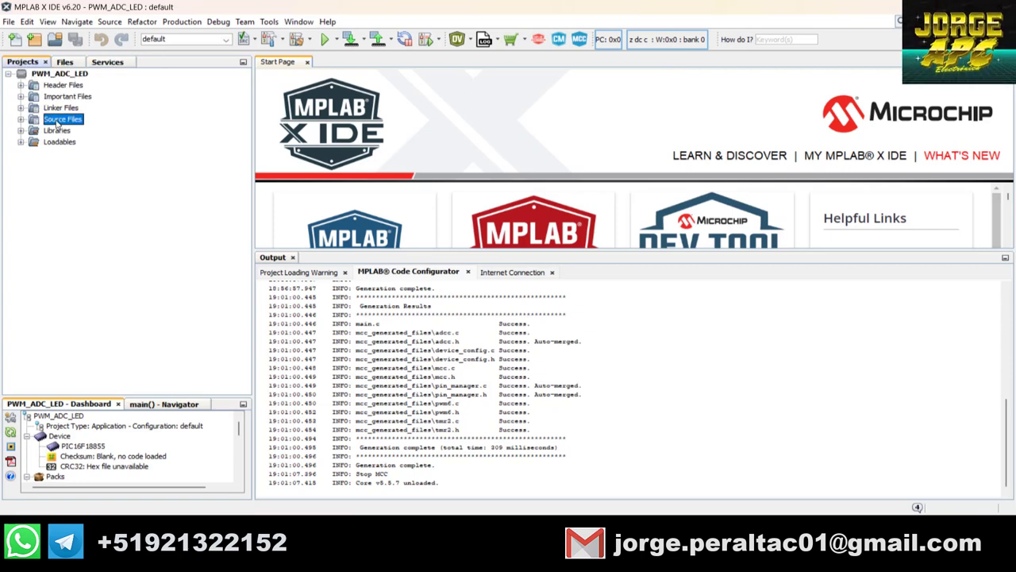
{"action": "double_click", "coordinate": [61, 119]}
{"action": "left_click", "coordinate": [67, 131]}
{"action": "double_click", "coordinate": [67, 131]}
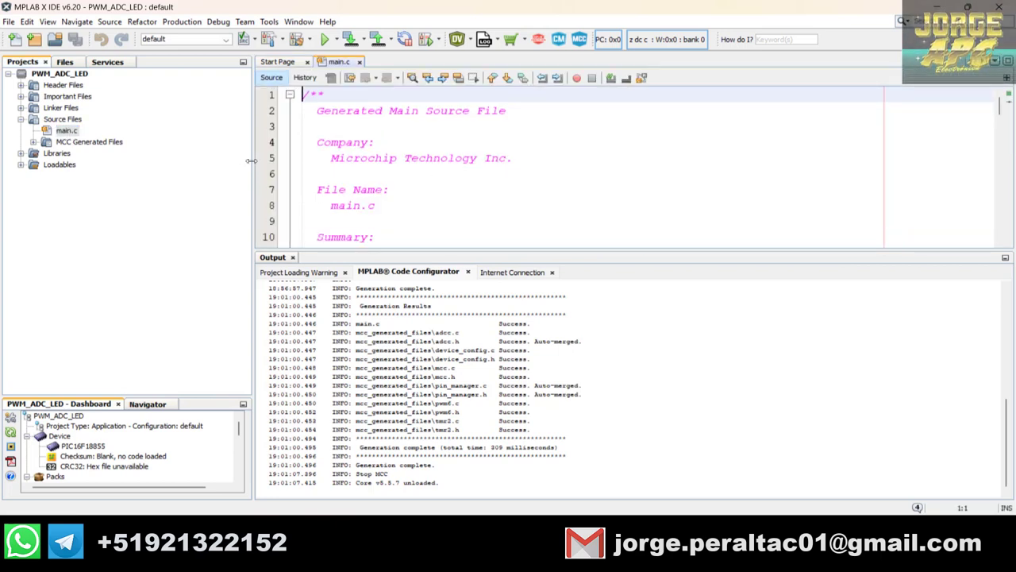
{"action": "left_click_drag", "start_coordinate": [253, 164], "coordinate": [126, 164]}
- Delete the generated header comment block above the mcc.h include in main.c
{"action": "scroll", "coordinate": [330, 184], "scroll_direction": "down", "scroll_amount": 4}
{"action": "scroll", "coordinate": [330, 185], "scroll_direction": "down", "scroll_amount": 8}
{"action": "left_click_drag", "start_coordinate": [222, 169], "coordinate": [139, 32]}
{"action": "key", "text": "Delete"}
{"action": "key", "text": "Return"}
{"action": "key", "text": "Return"}
{"action": "left_click_drag", "start_coordinate": [181, 127], "coordinate": [190, 112]}
{"action": "key", "text": "Delete"}
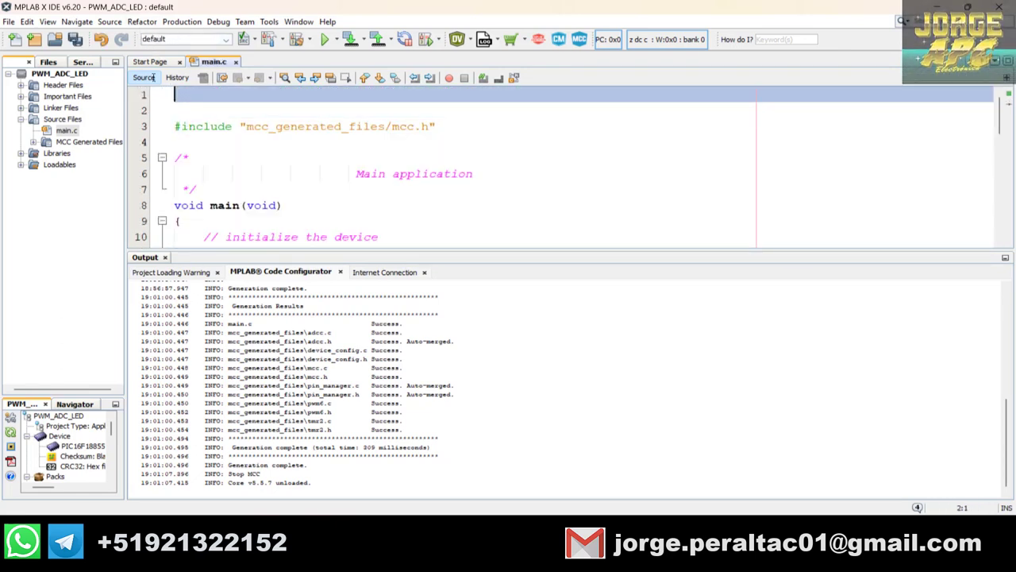
- Delete the "Main application" and "initialize the device" comments and the leftover blank space around main()
{"action": "left_click_drag", "start_coordinate": [194, 174], "coordinate": [175, 125]}
{"action": "key", "text": "Delete"}
{"action": "left_click_drag", "start_coordinate": [389, 172], "coordinate": [196, 173]}
{"action": "key", "text": "Delete"}
{"action": "key", "text": "BackSpace"}
{"action": "key", "text": "BackSpace"}
{"action": "key", "text": "BackSpace"}
{"action": "key", "text": "BackSpace"}
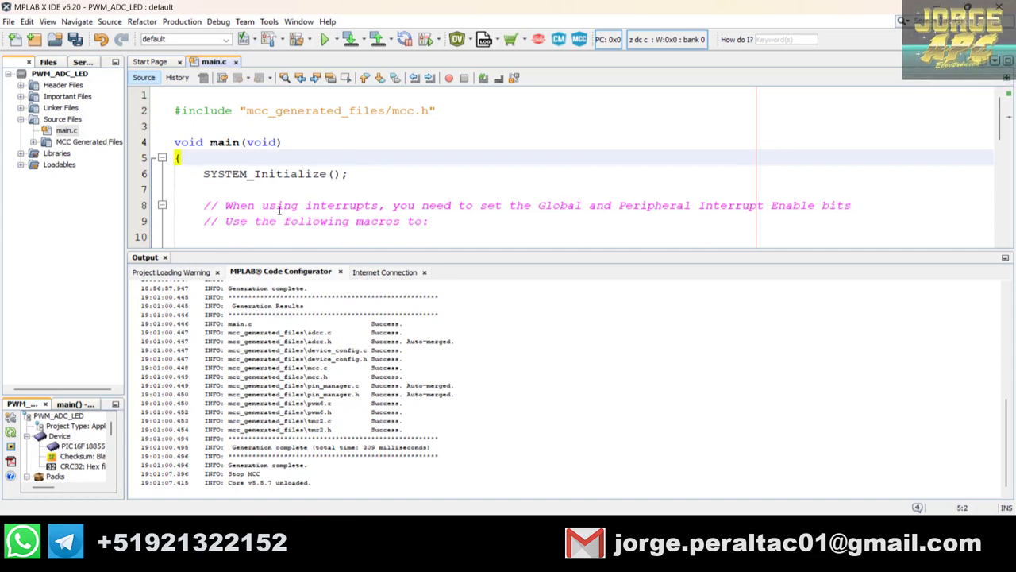
- Delete the interrupt comments after SYSTEM_Initialize() and the "Add your application code" comment inside the while loop
{"action": "scroll", "coordinate": [226, 156], "scroll_direction": "down", "scroll_amount": 2}
{"action": "left_click_drag", "start_coordinate": [206, 111], "coordinate": [526, 130]}
{"action": "key", "text": "Delete"}
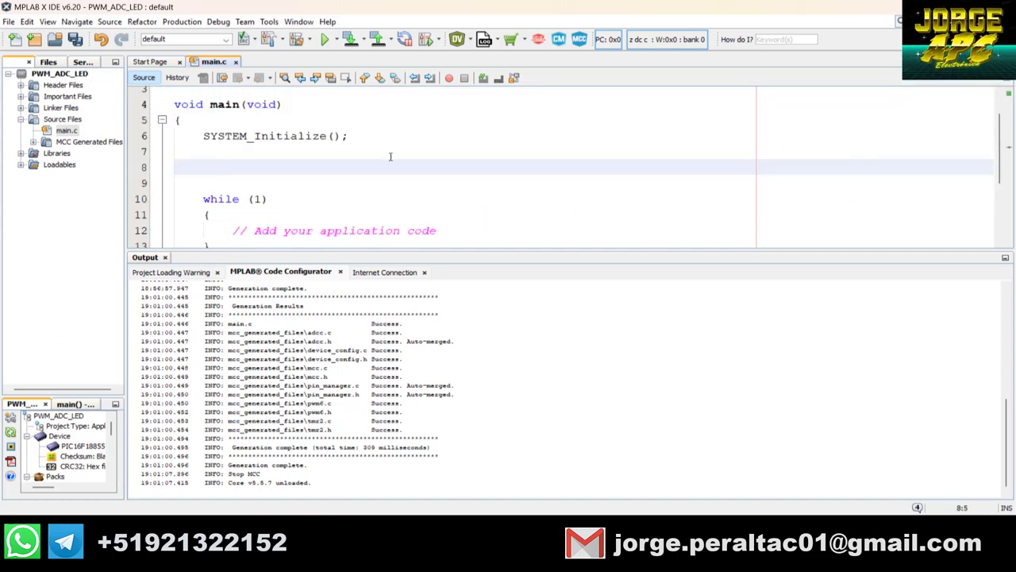
{"action": "key", "text": "BackSpace"}
{"action": "key", "text": "BackSpace"}
{"action": "key", "text": "BackSpace"}
{"action": "left_click_drag", "start_coordinate": [438, 199], "coordinate": [233, 199]}
{"action": "key", "text": "Delete"}
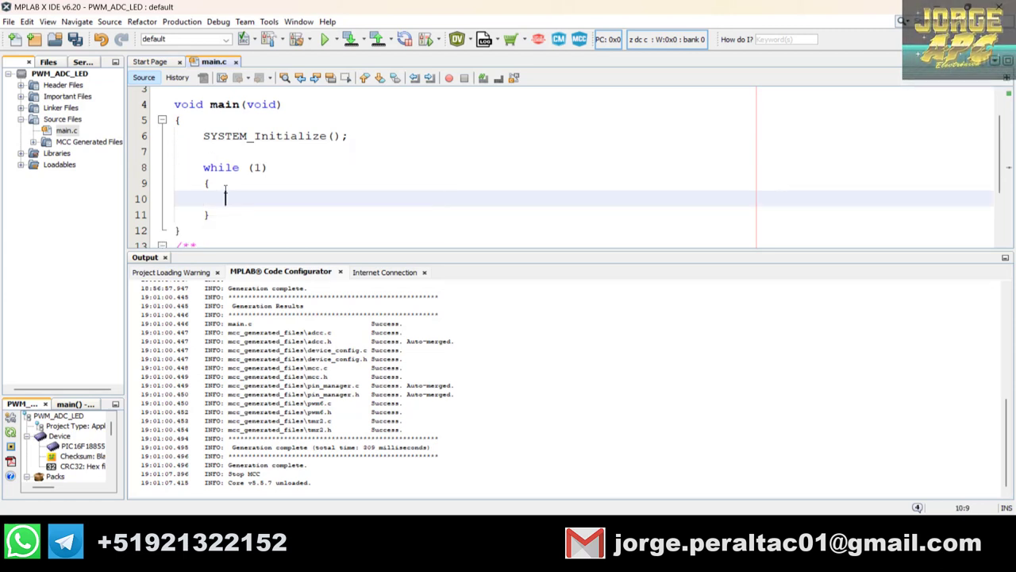
- Clean and build the PWM_ADC_LED project
{"action": "left_click", "coordinate": [310, 42]}
{"action": "left_click", "coordinate": [332, 73]}
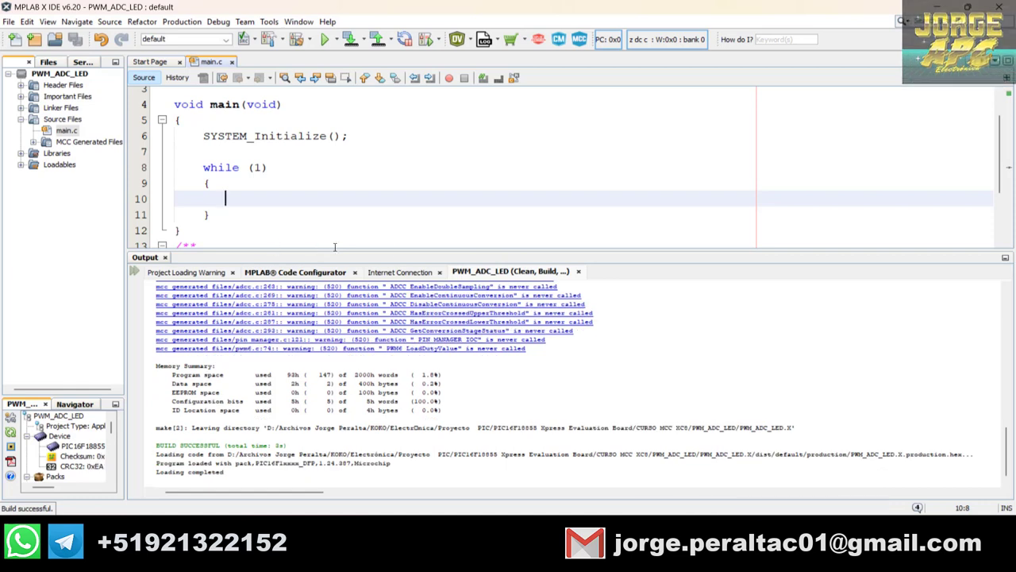
{"action": "key", "text": "Down"}
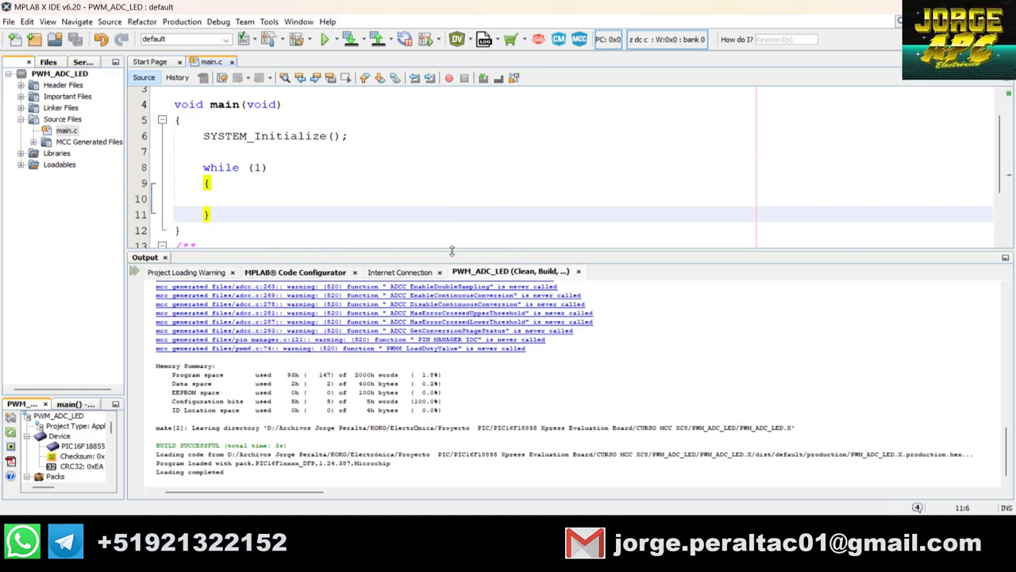
- Enlarge the code editor area and declare the global variable uint16_t Valor_ADC=0; between the mcc.h include and main()
{"action": "left_click", "coordinate": [454, 251]}
{"action": "left_click_drag", "start_coordinate": [454, 249], "coordinate": [454, 456]}
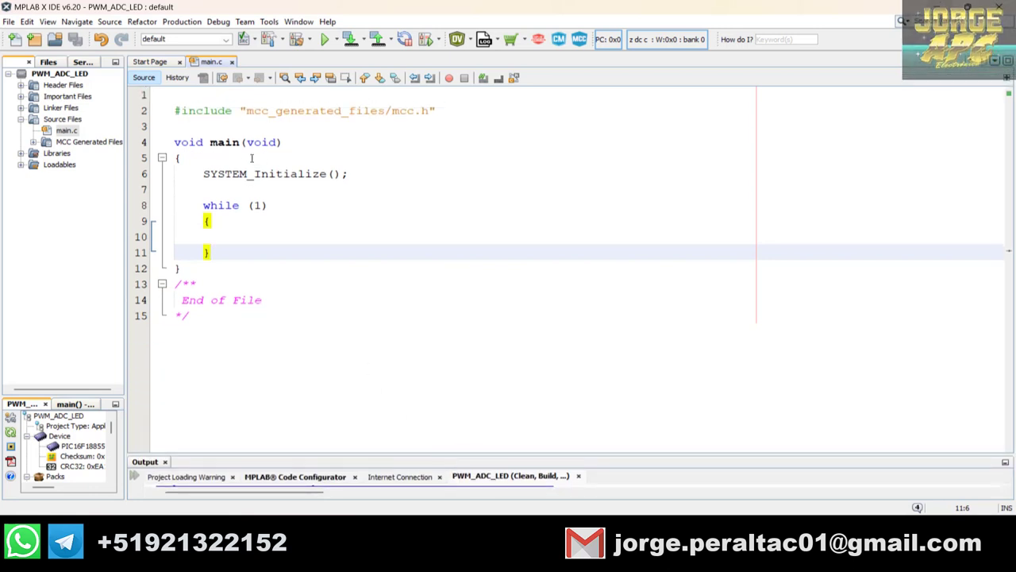
{"action": "left_click", "coordinate": [228, 120]}
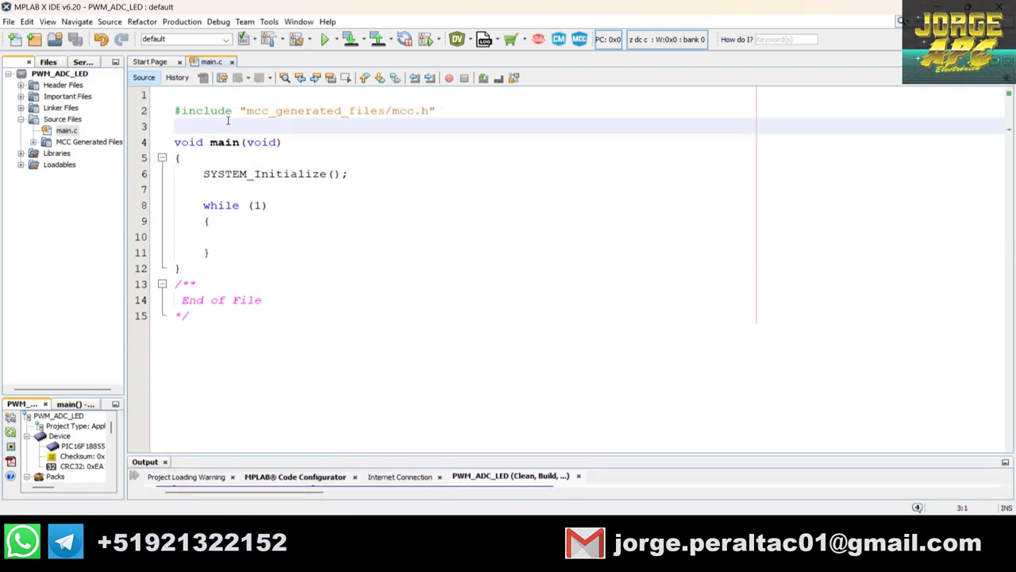
{"action": "key", "text": "Return"}
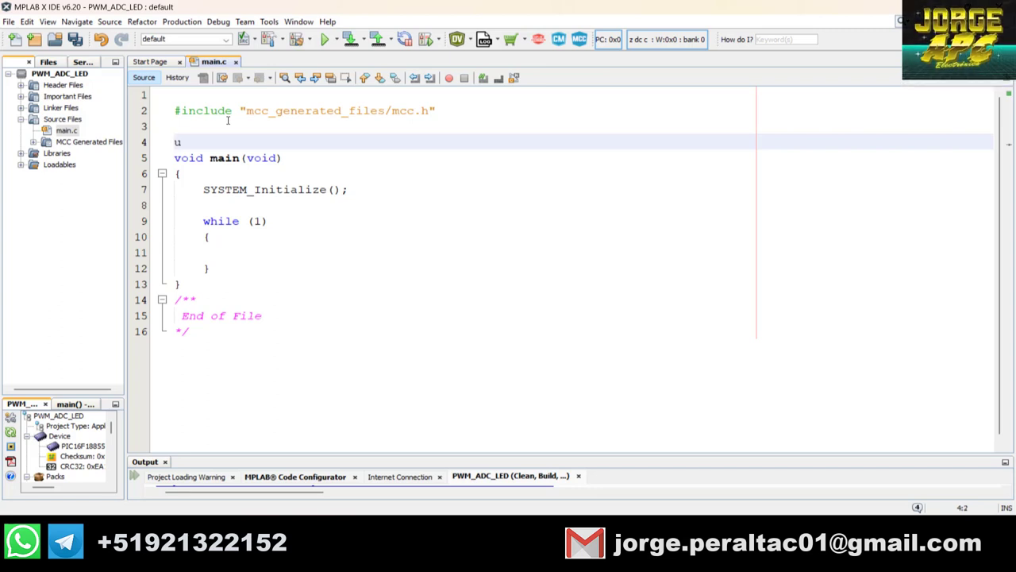
{"action": "type", "text": "int"}
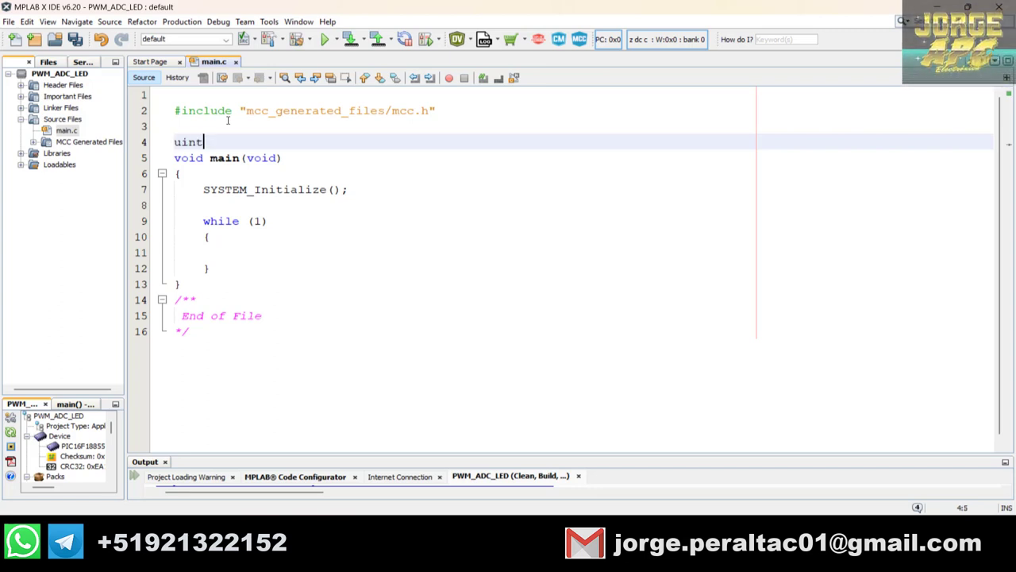
{"action": "type", "text": "16_t Valor_ADC"}
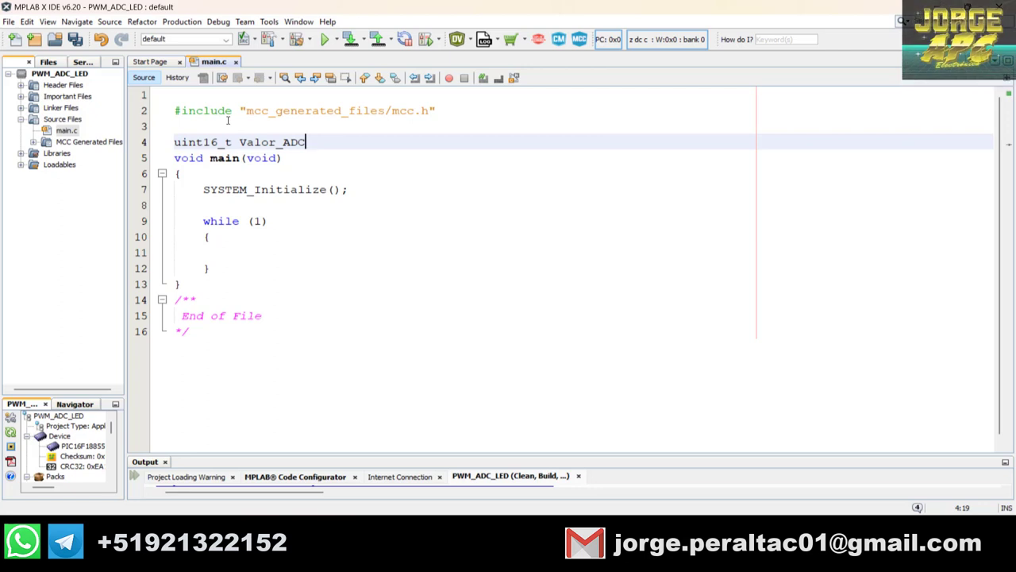
{"action": "type", "text": "=0;"}
{"action": "key", "text": "Return"}
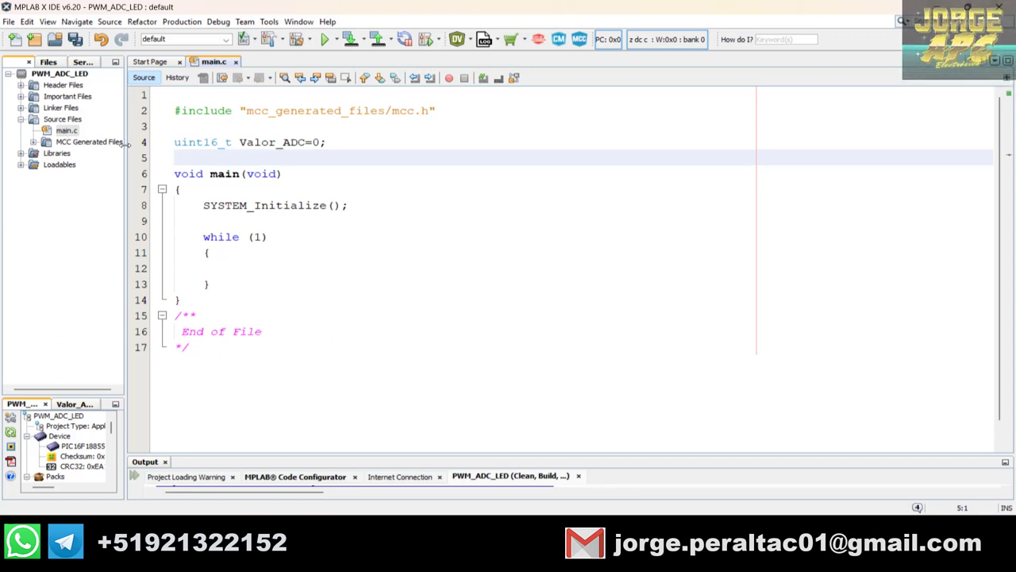
- Widen the project tree and expand the MCC Generated Files folder under Source Files
{"action": "left_click_drag", "start_coordinate": [126, 145], "coordinate": [139, 144]}
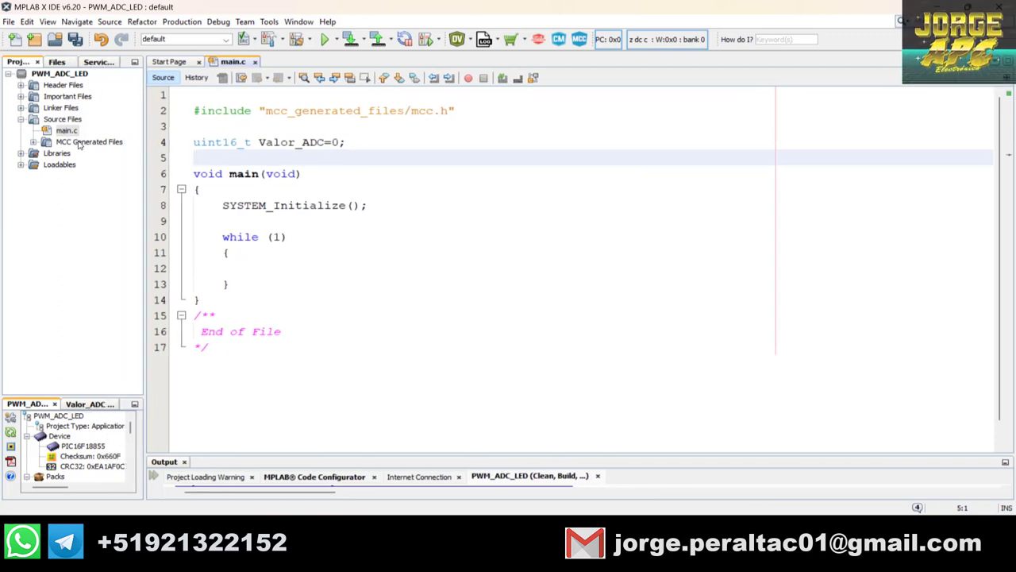
{"action": "double_click", "coordinate": [86, 143]}
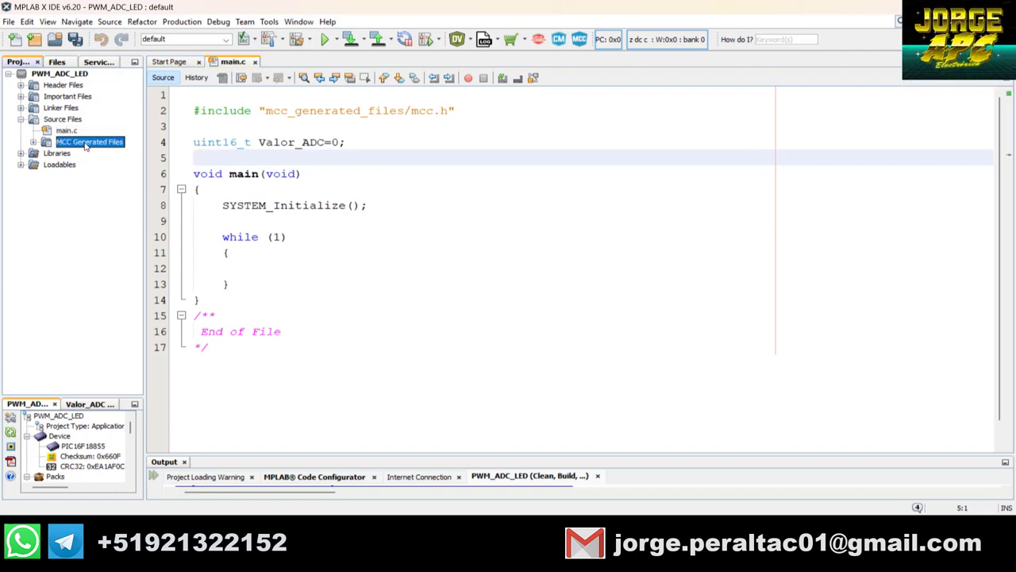